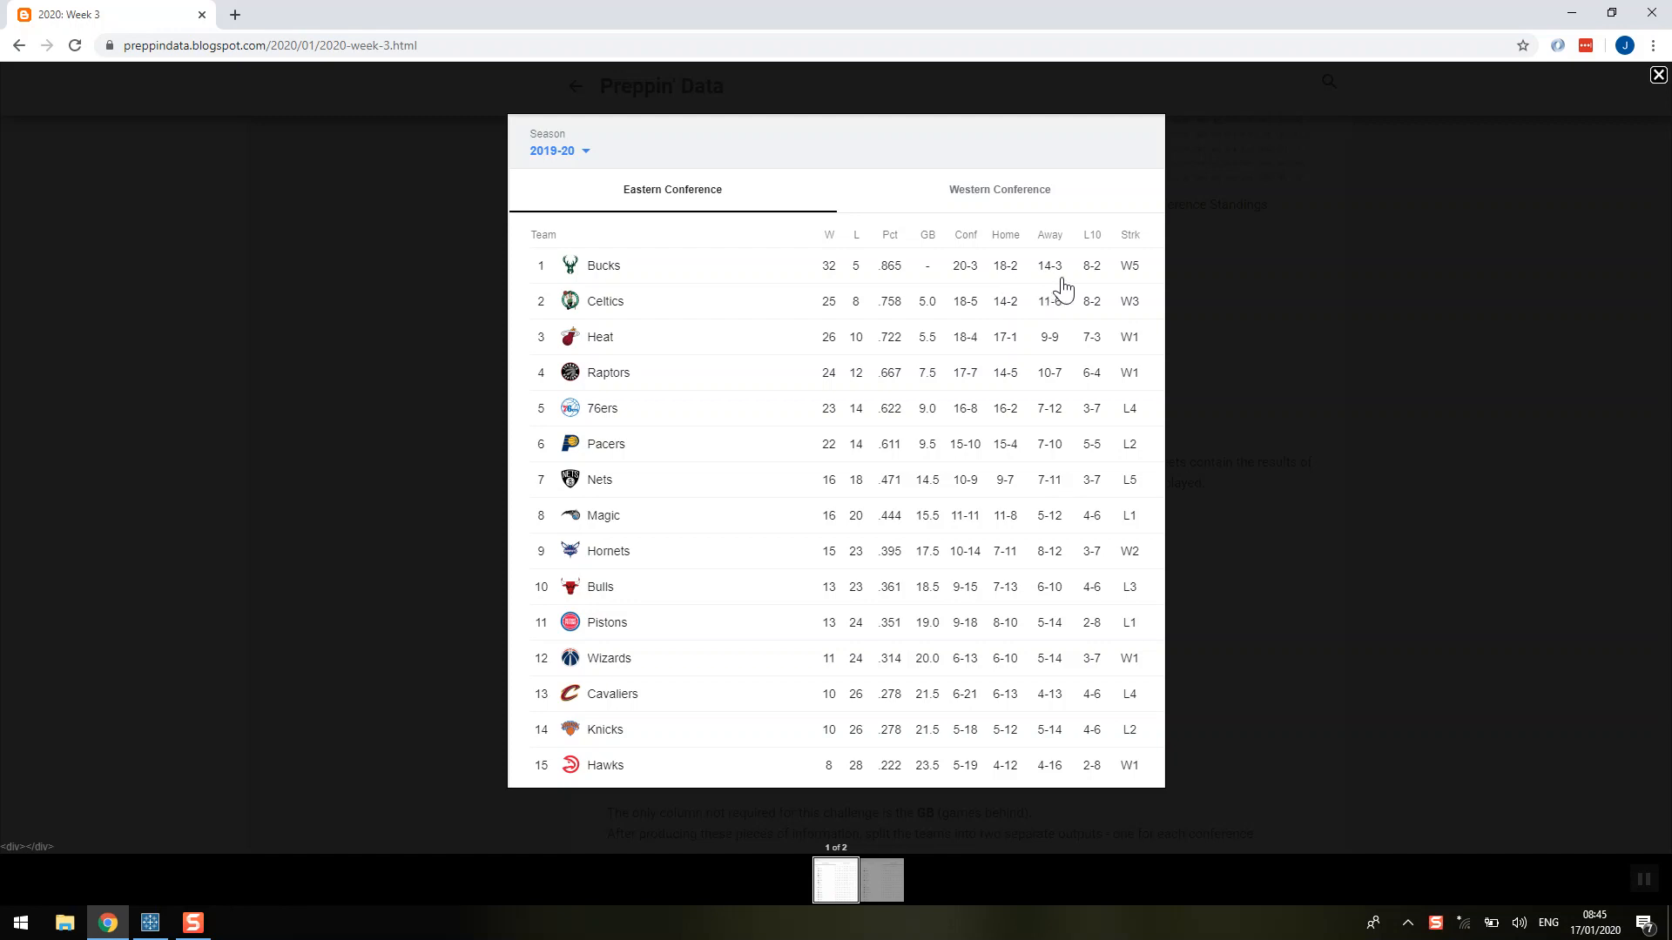
Close the enlarged standings image and switch to Tableau Prep Builder to view the Clean 1 step of the flow.
{"action": "left_click", "coordinate": [351, 704]}
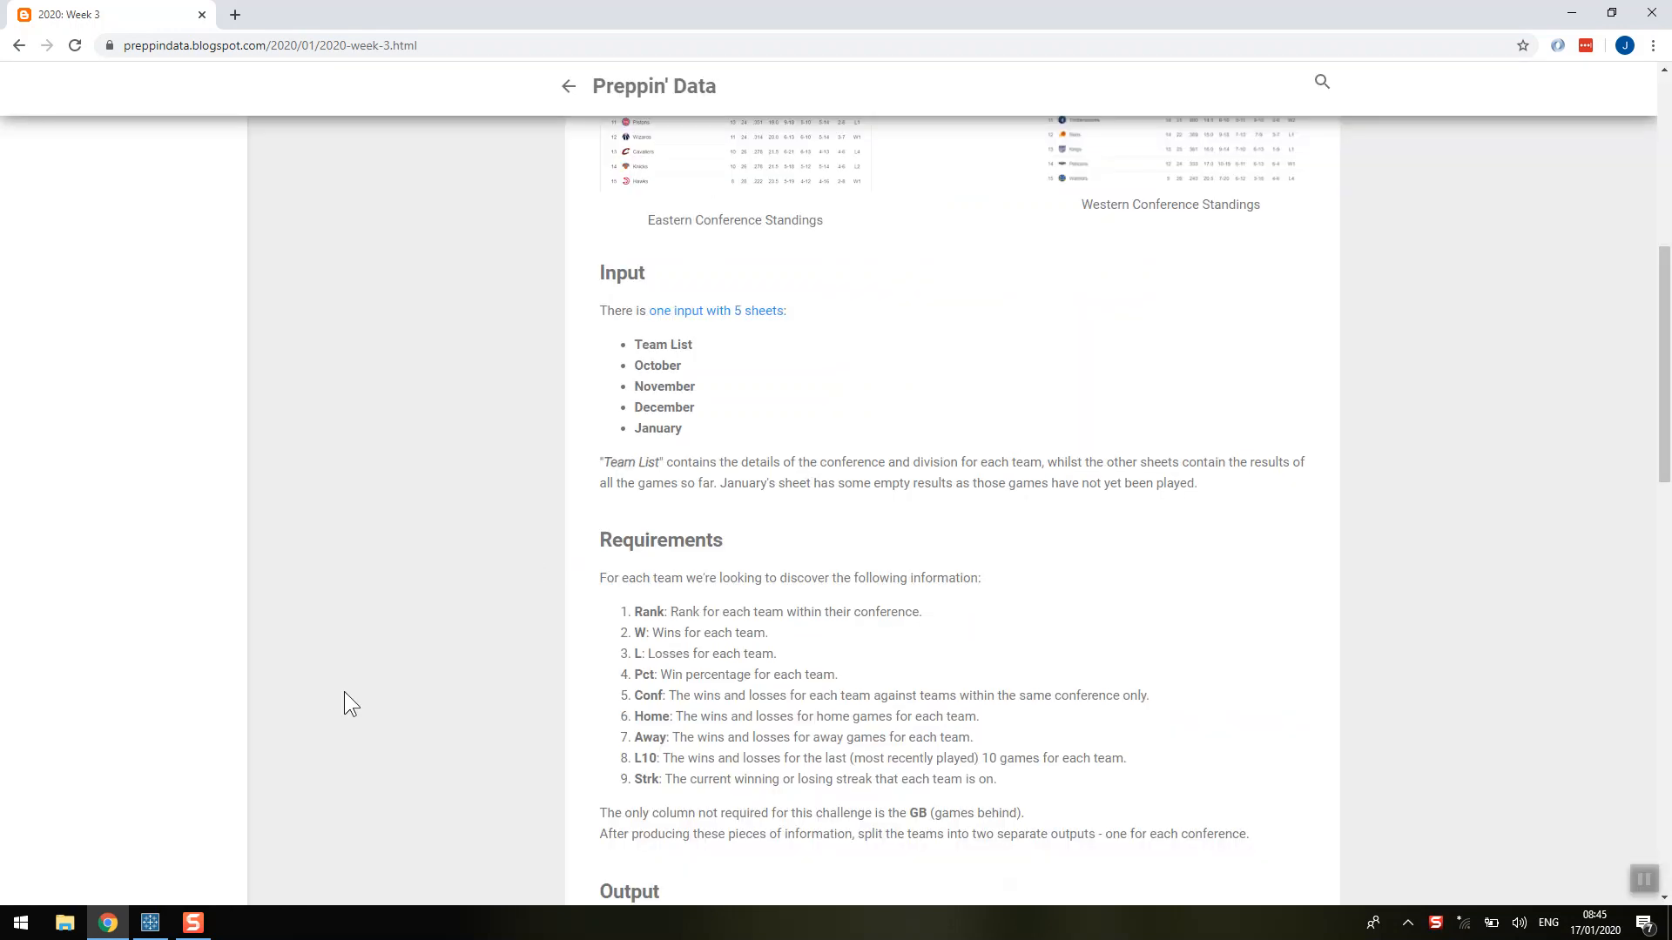
{"action": "left_click", "coordinate": [152, 923]}
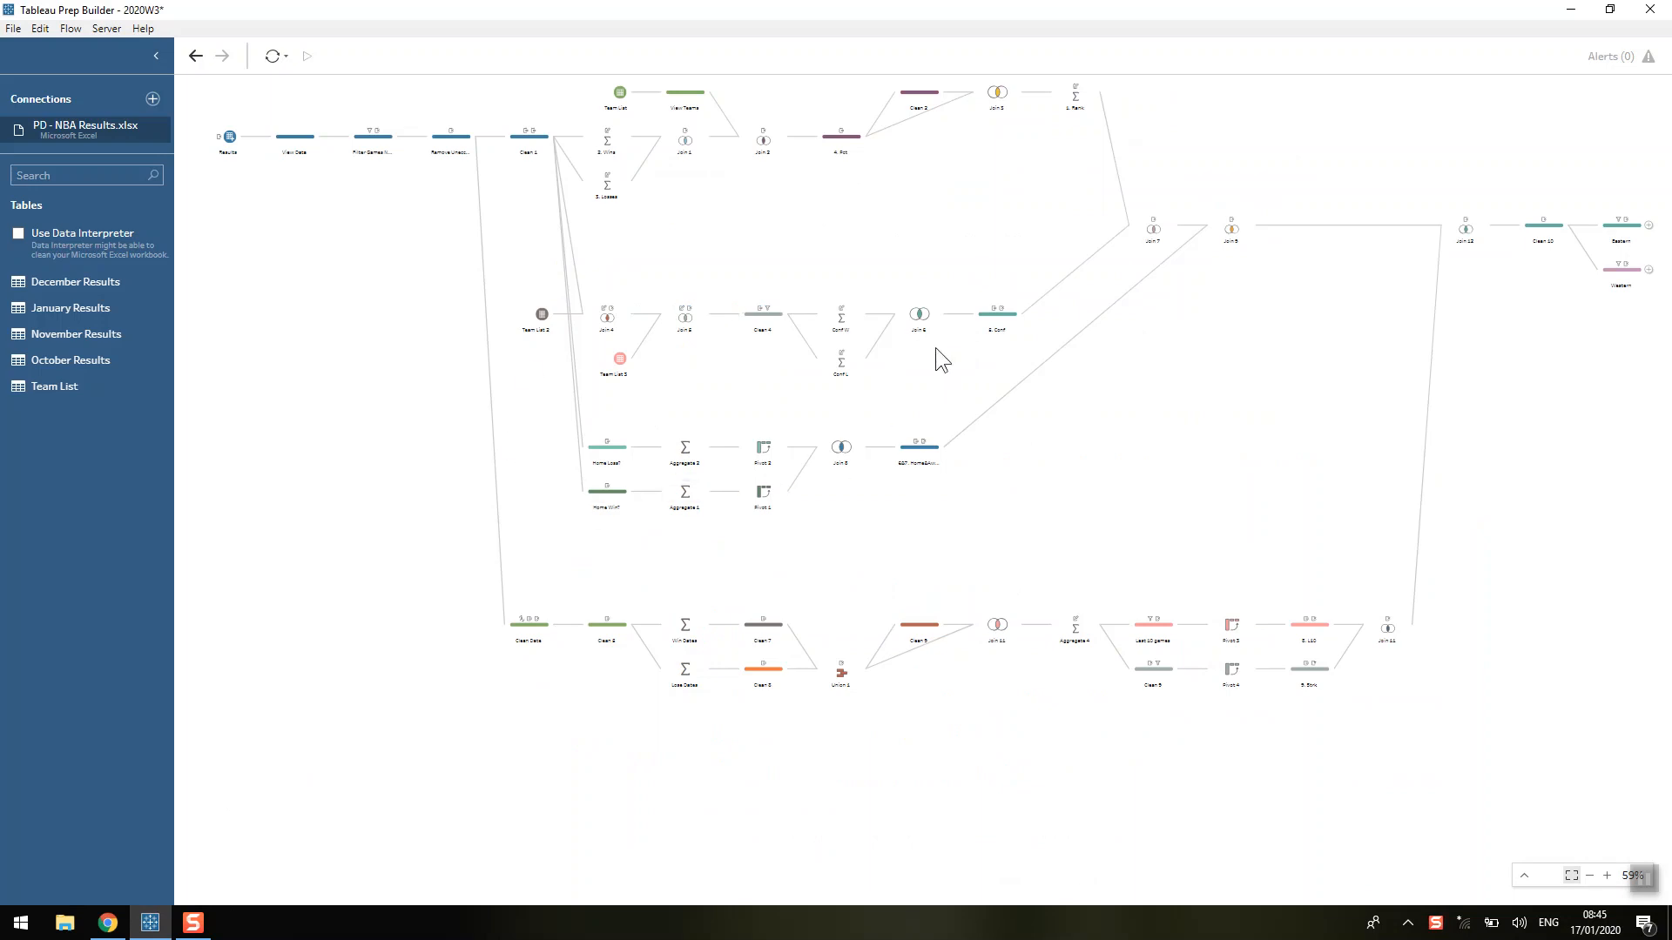
{"action": "left_click", "coordinate": [1633, 876]}
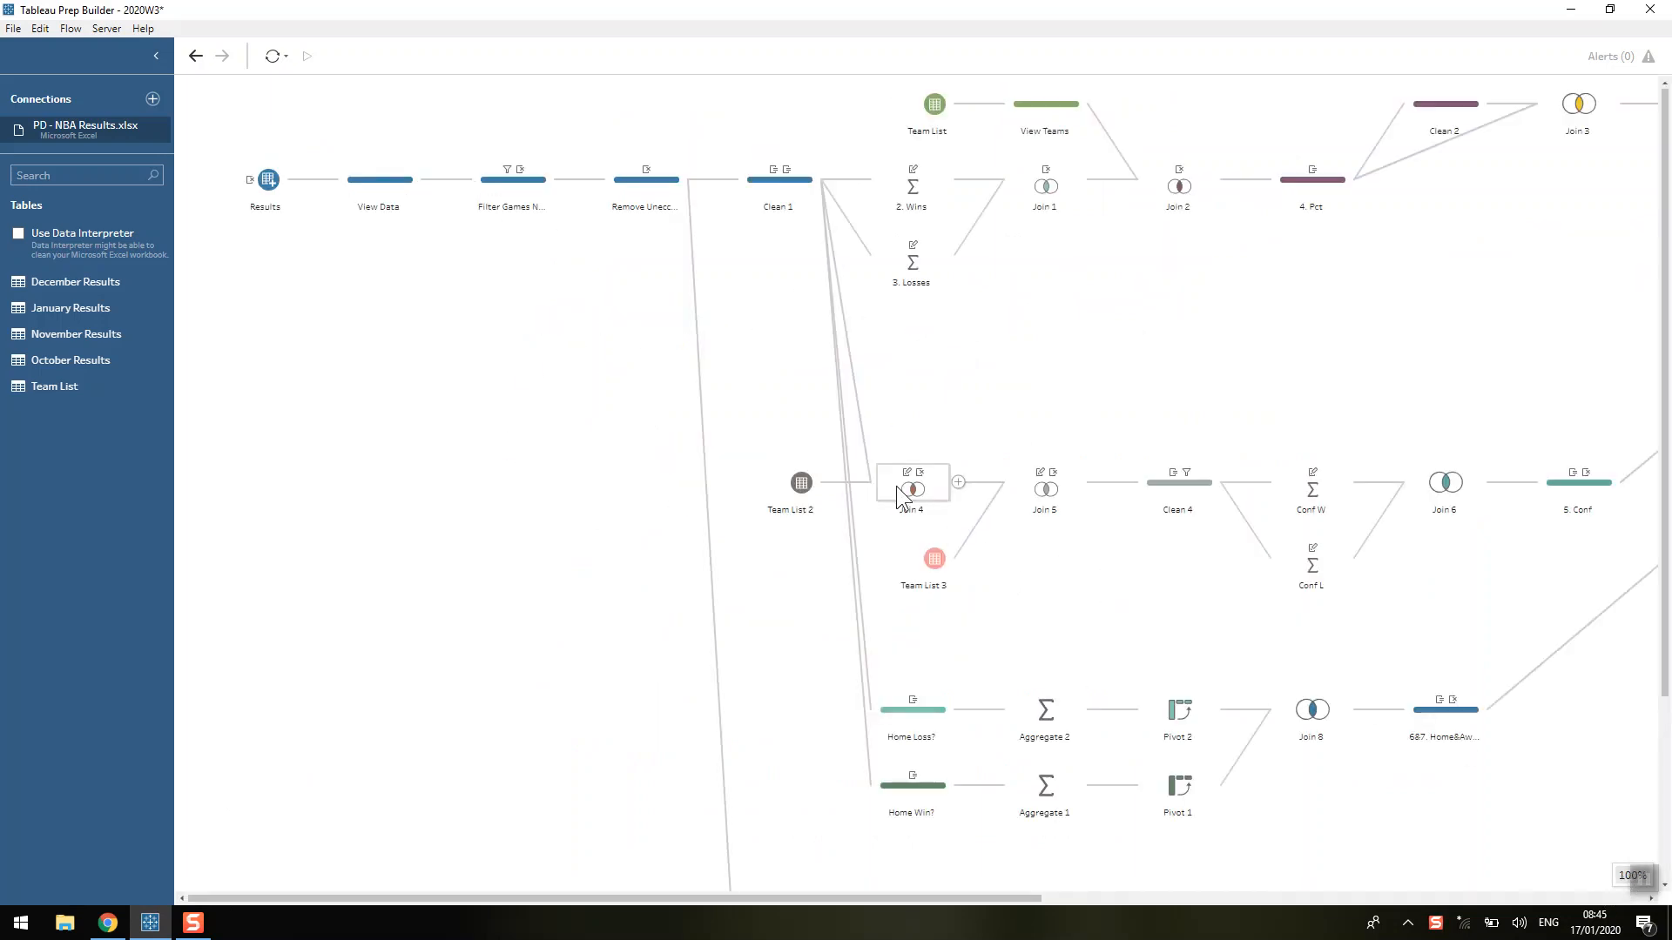
{"action": "left_click", "coordinate": [779, 183]}
Review the Join 4 step's join clause between Winner and Team, and its change that renames the Conference field.
{"action": "scroll", "coordinate": [781, 233], "scroll_direction": "down", "scroll_amount": 5}
{"action": "scroll", "coordinate": [781, 233], "scroll_direction": "down", "scroll_amount": 2}
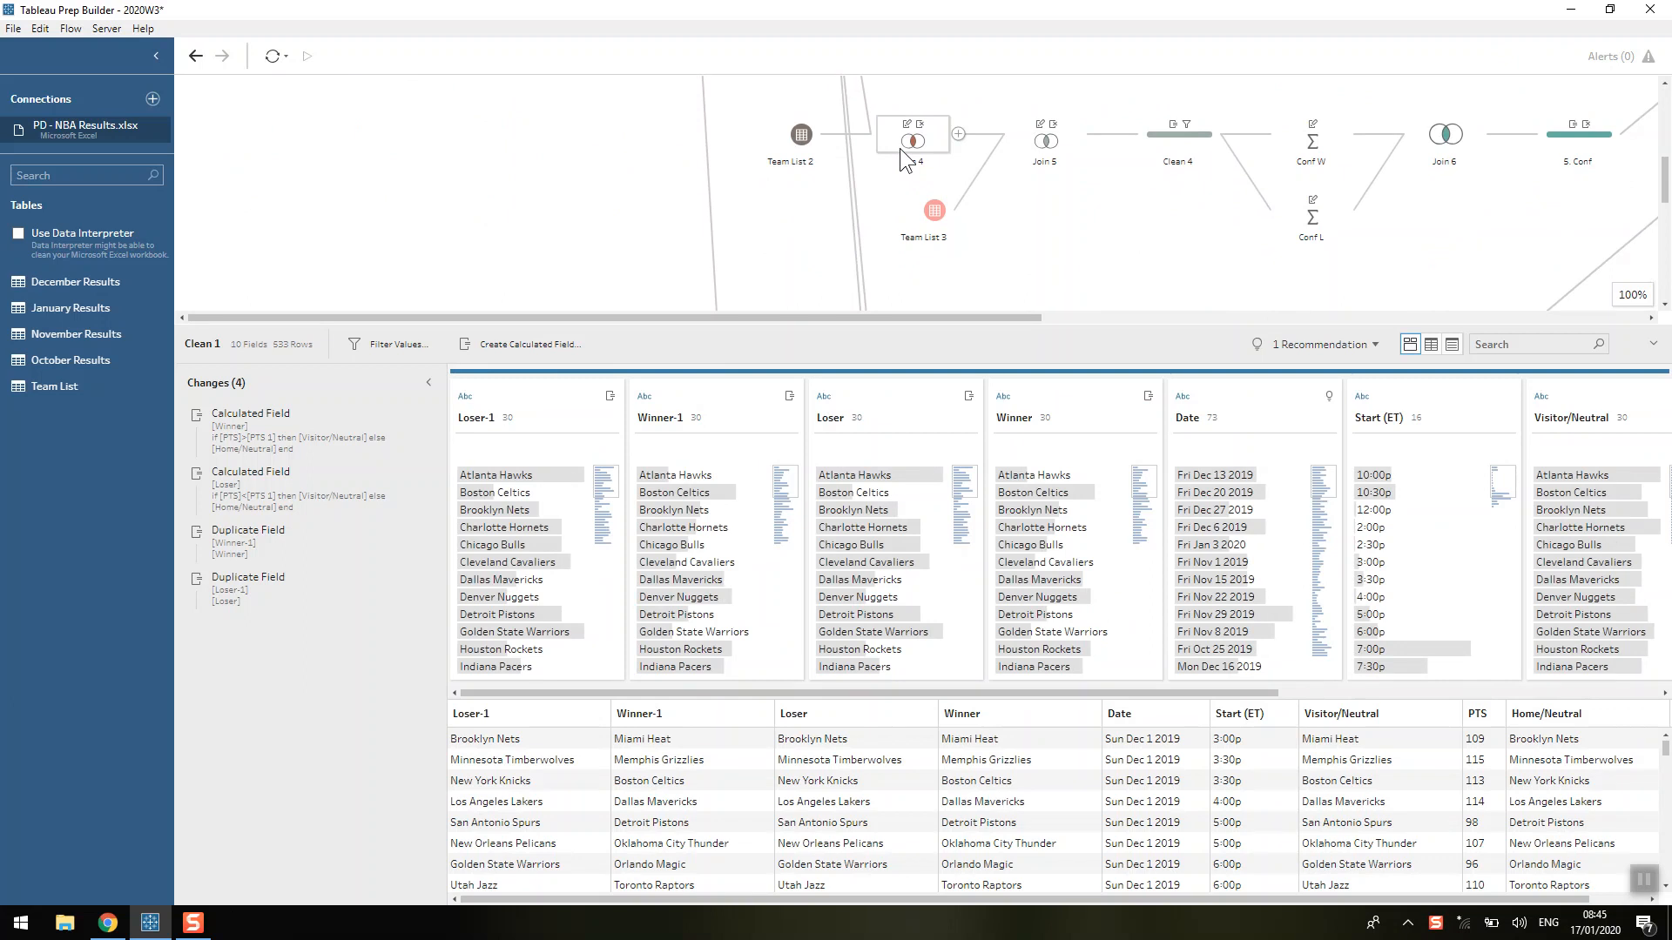
{"action": "left_click", "coordinate": [900, 148]}
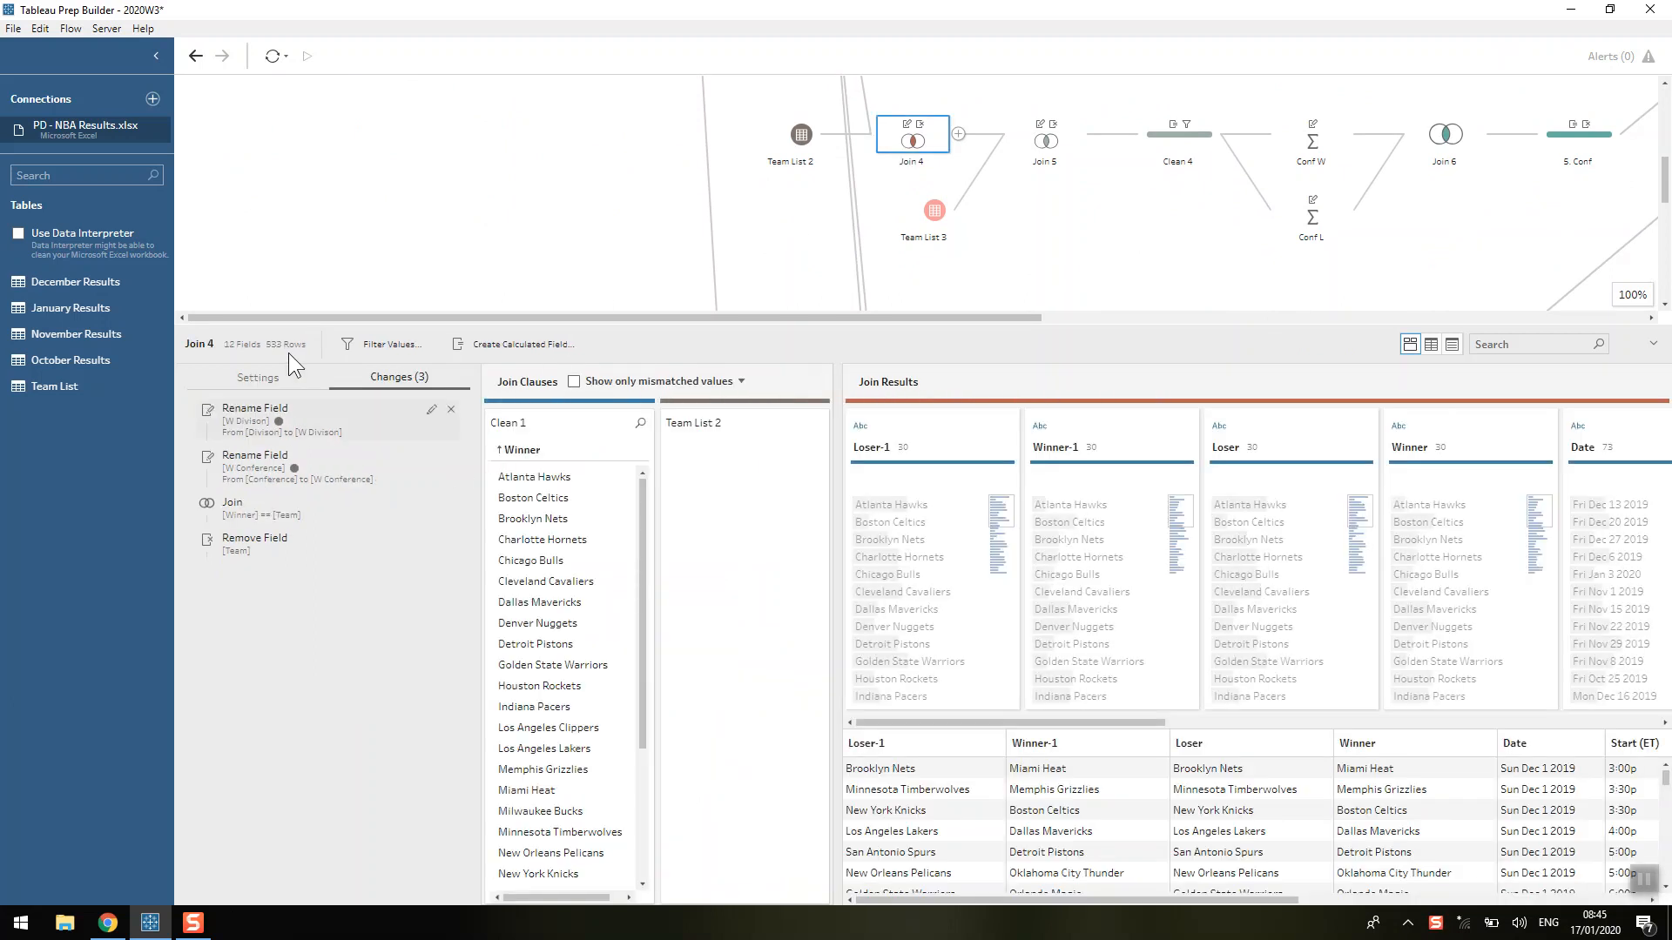
{"action": "left_click", "coordinate": [287, 374]}
{"action": "left_click", "coordinate": [369, 454]}
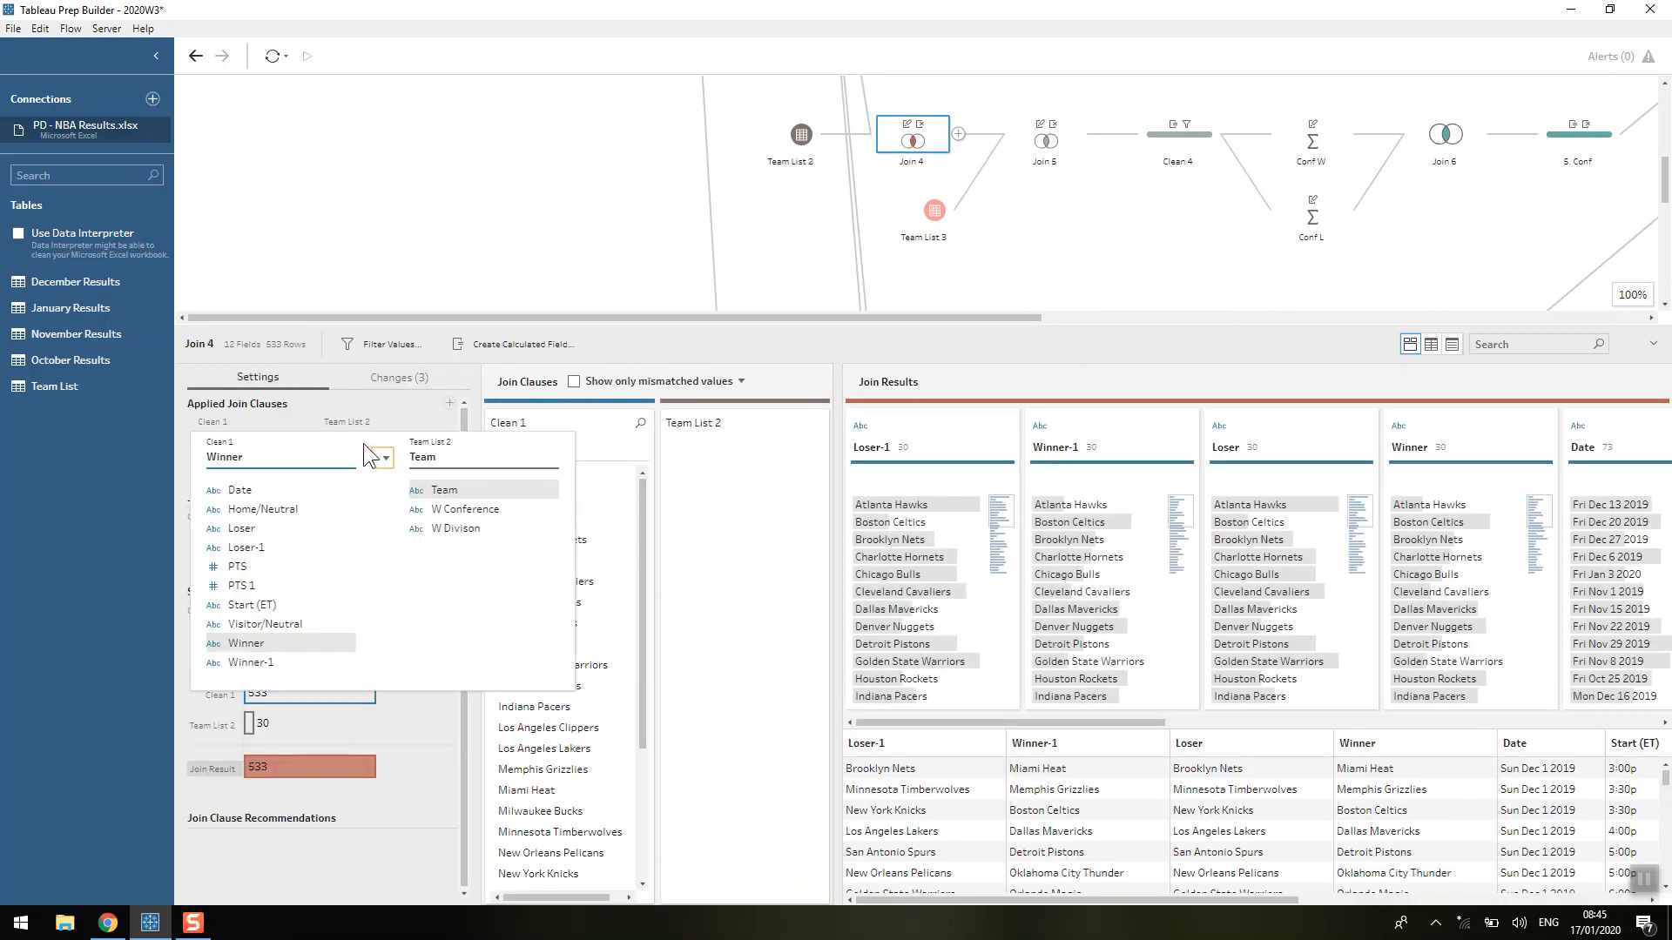
{"action": "left_click", "coordinate": [342, 409]}
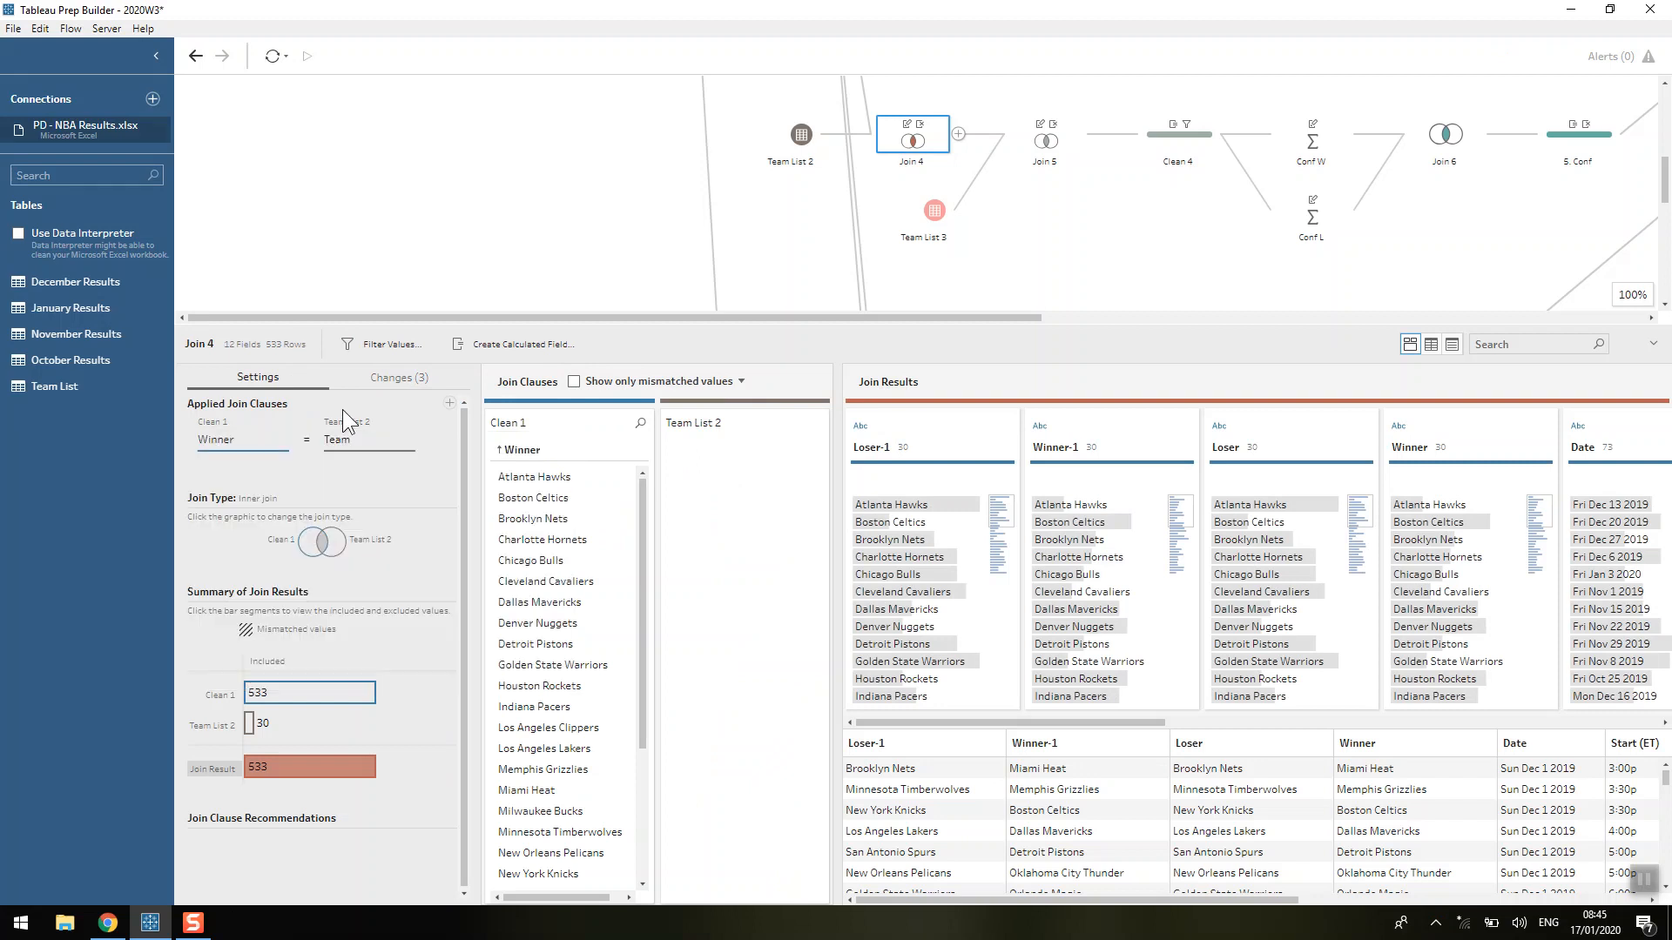
{"action": "left_click", "coordinate": [394, 383]}
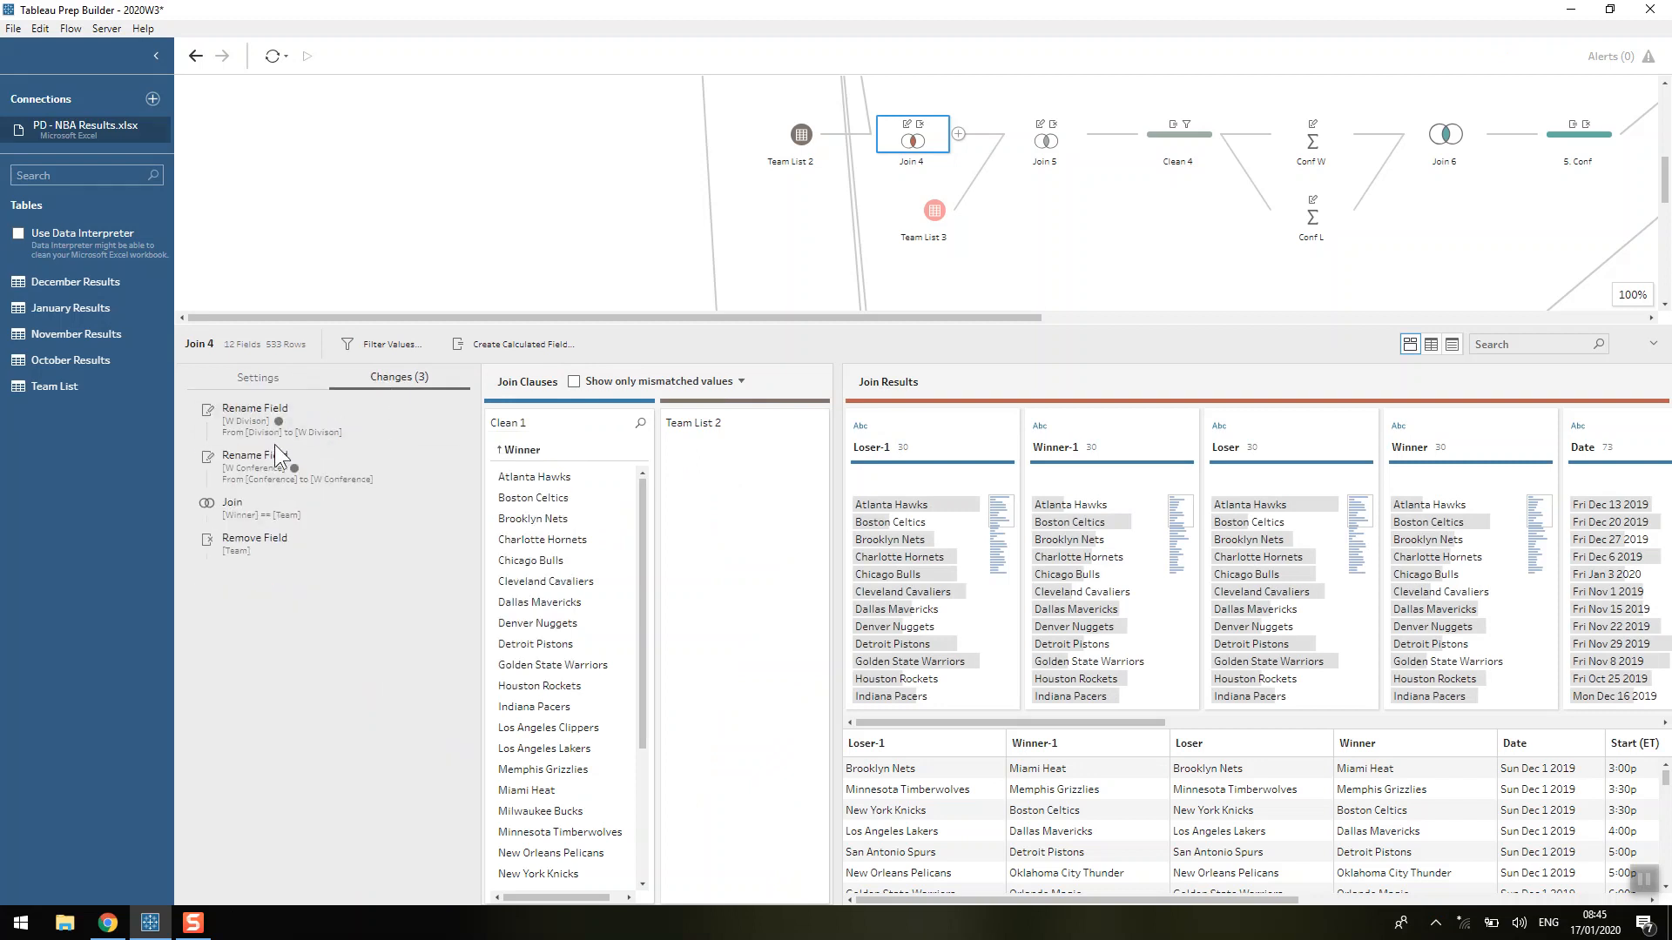
{"action": "left_click", "coordinate": [260, 461]}
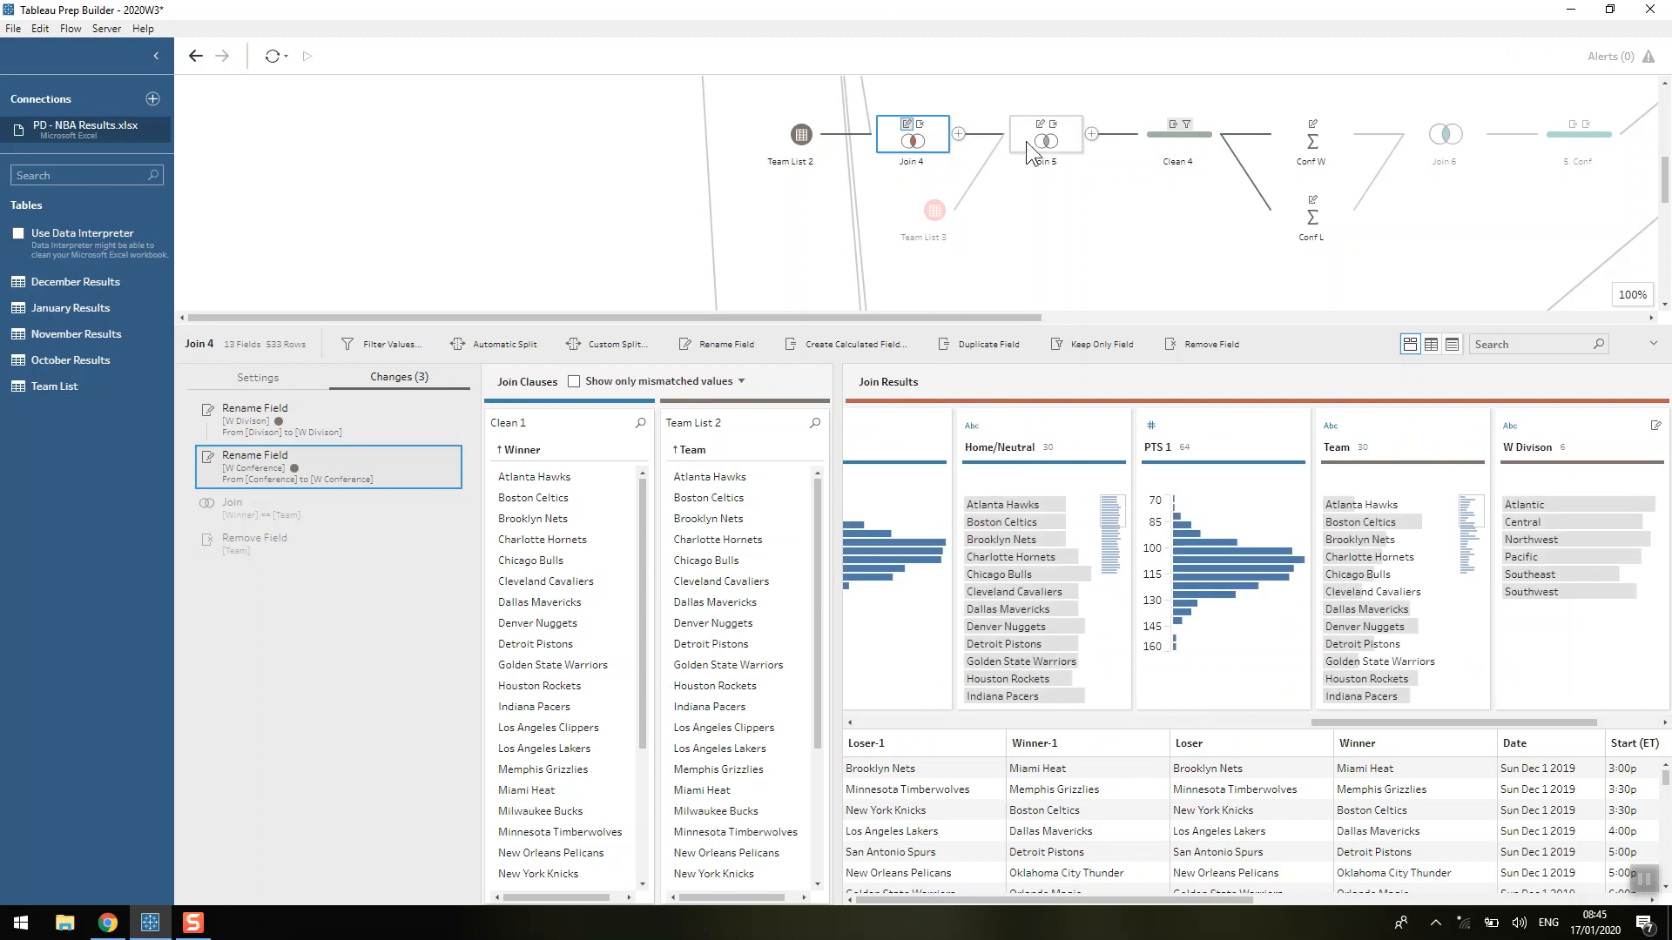
Inspect the Team List 3 input and the Join 5 step's join clause and summary of join results.
{"action": "left_click", "coordinate": [925, 212]}
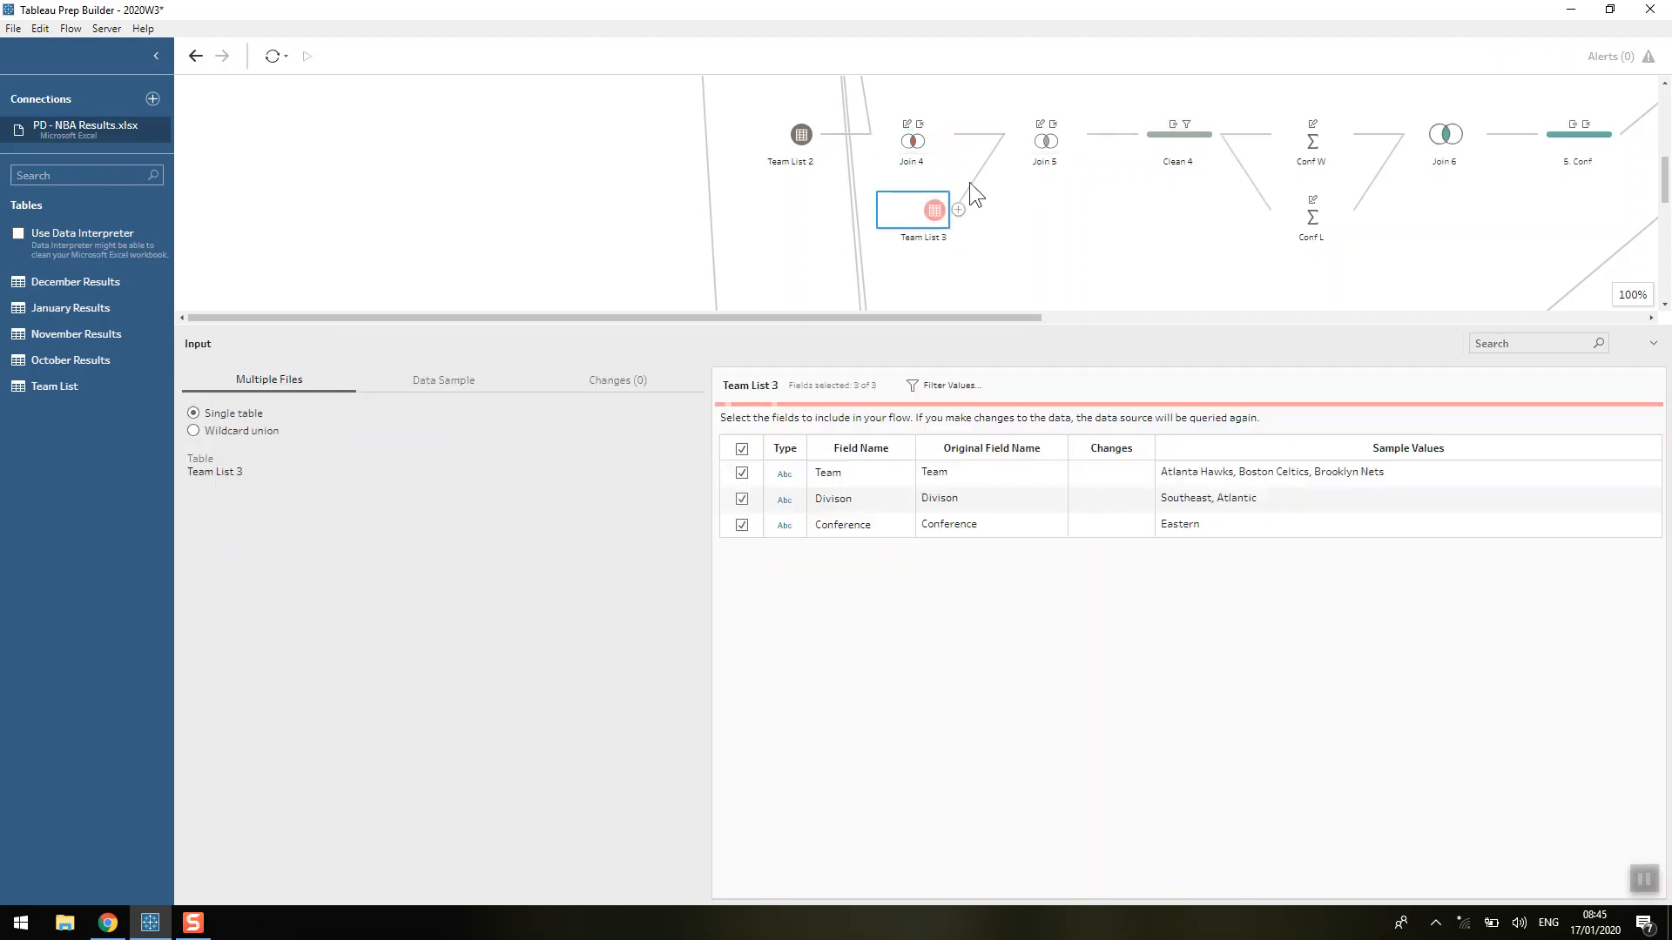
{"action": "left_click", "coordinate": [1049, 148]}
{"action": "left_click", "coordinate": [258, 385]}
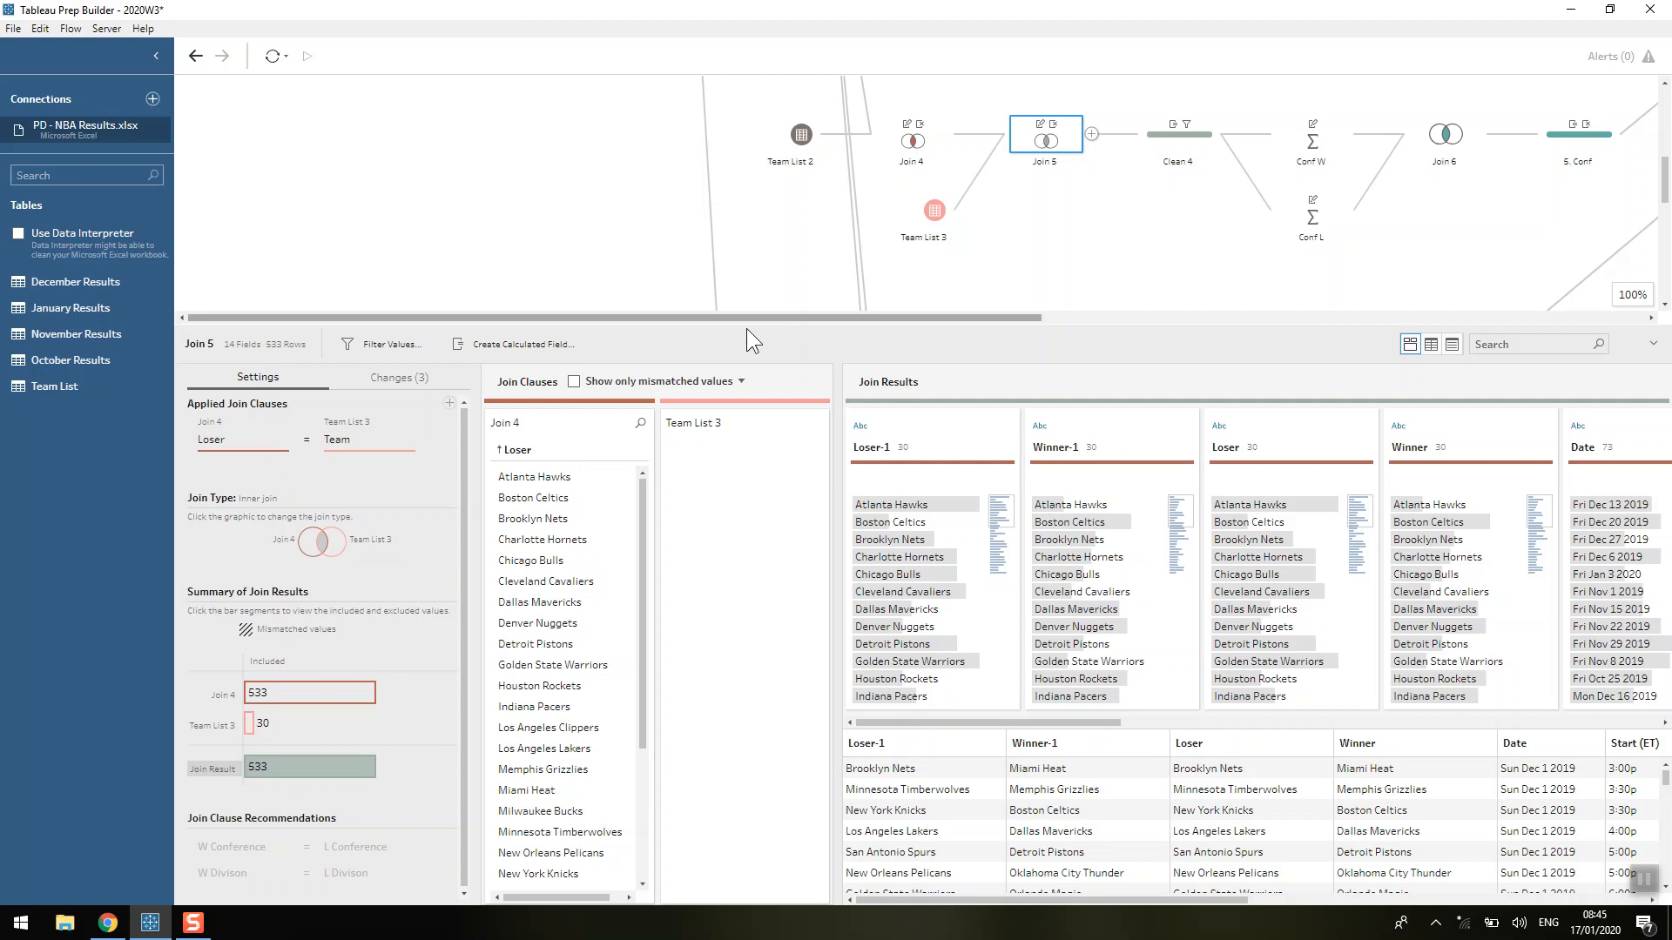
{"action": "mouse_move", "coordinate": [309, 685]}
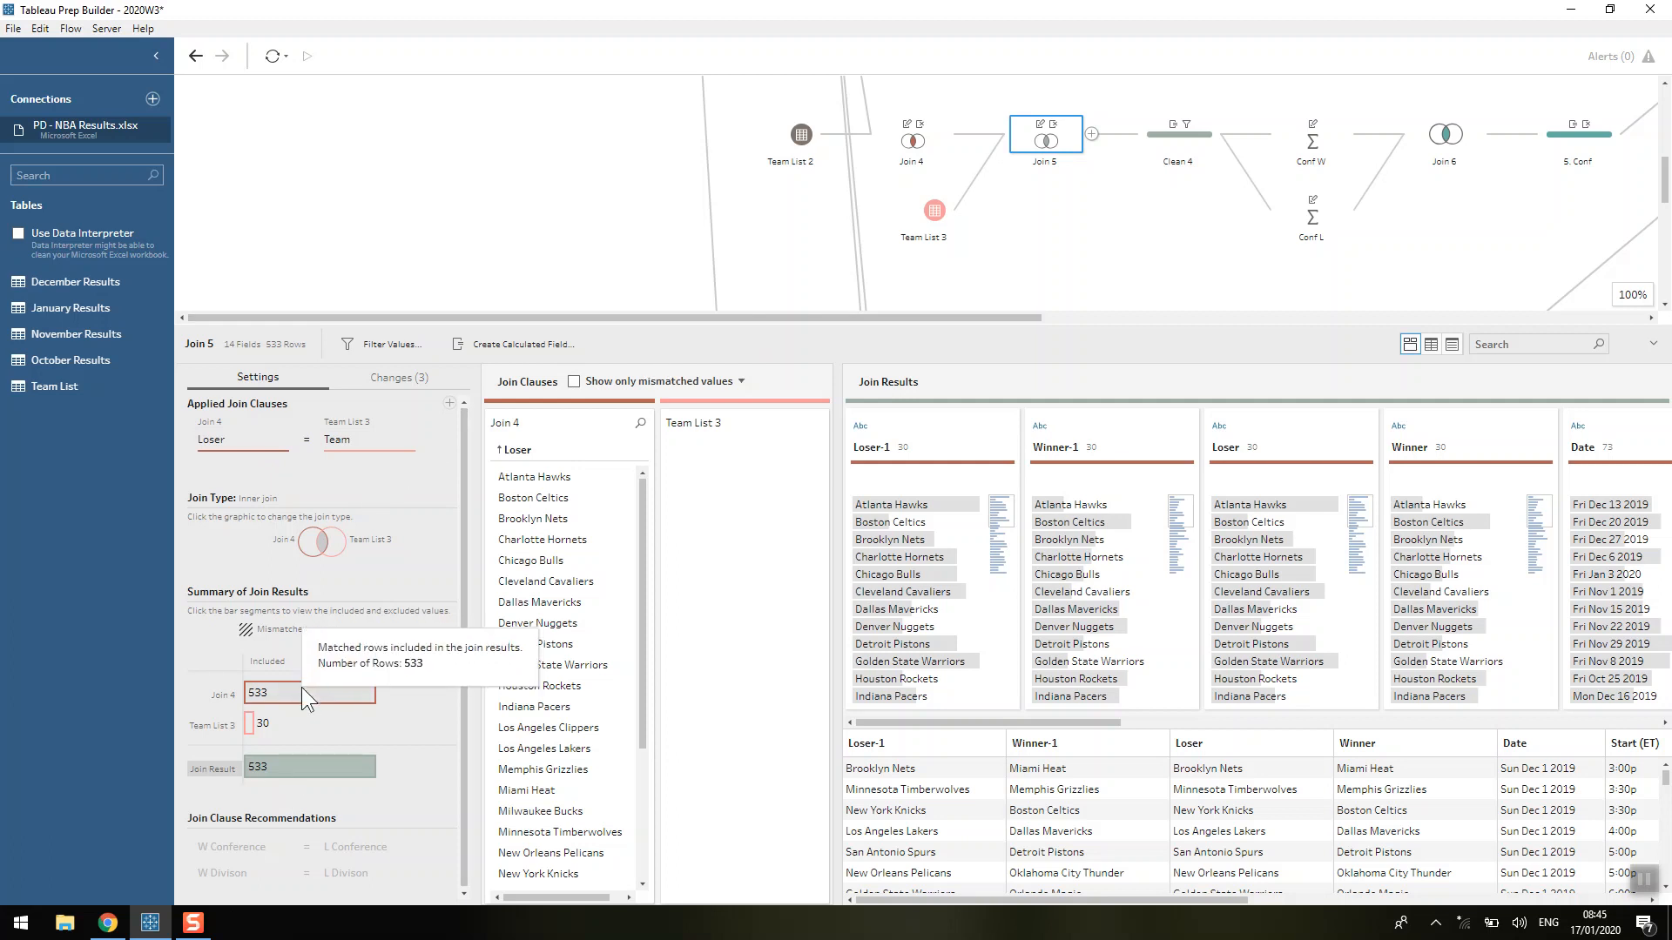
{"action": "mouse_move", "coordinate": [291, 766]}
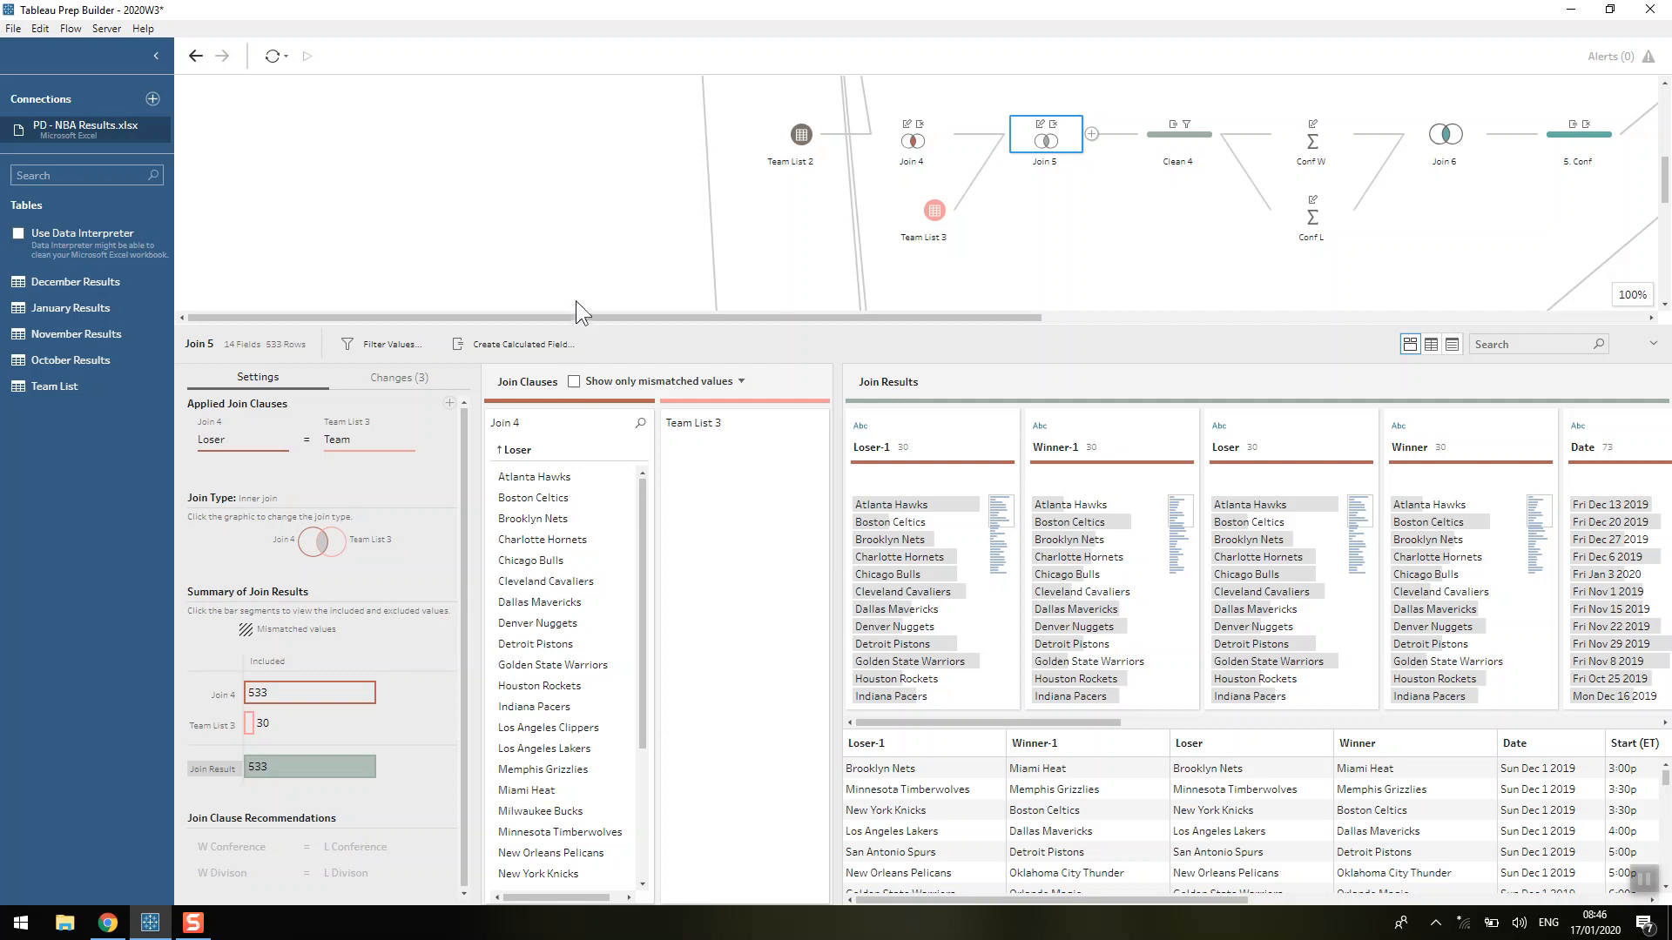
Review the Same Conference? calculated field in the Clean 4 step, its formula and its values.
{"action": "left_click_drag", "start_coordinate": [568, 317], "coordinate": [828, 325]}
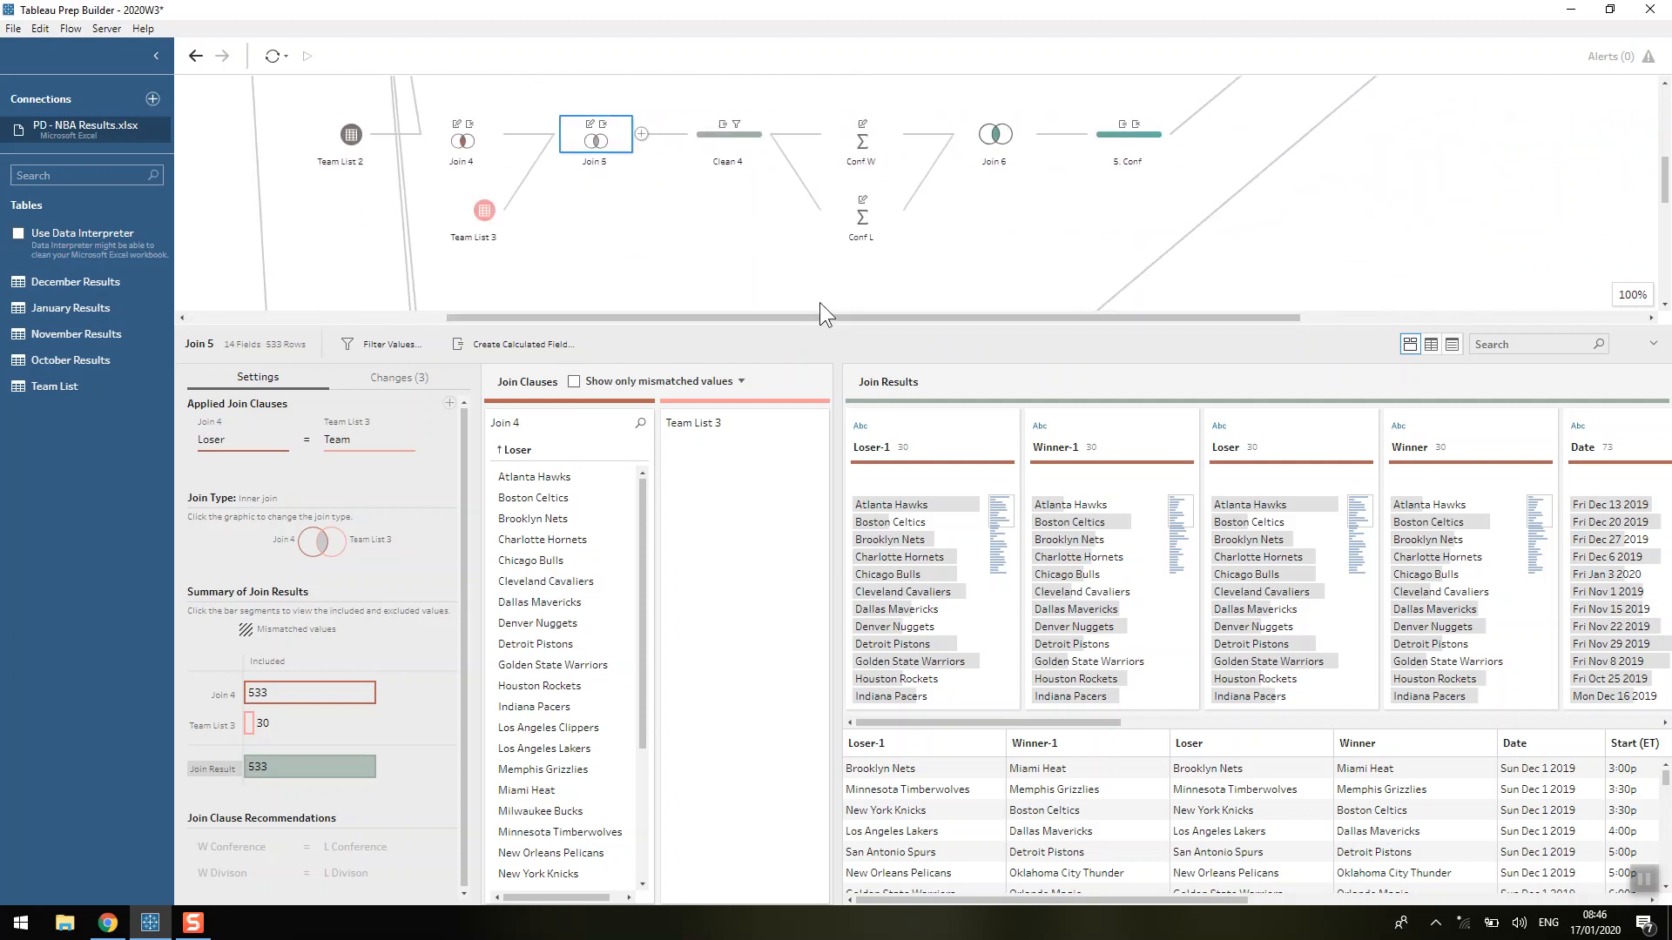
{"action": "left_click", "coordinate": [731, 134]}
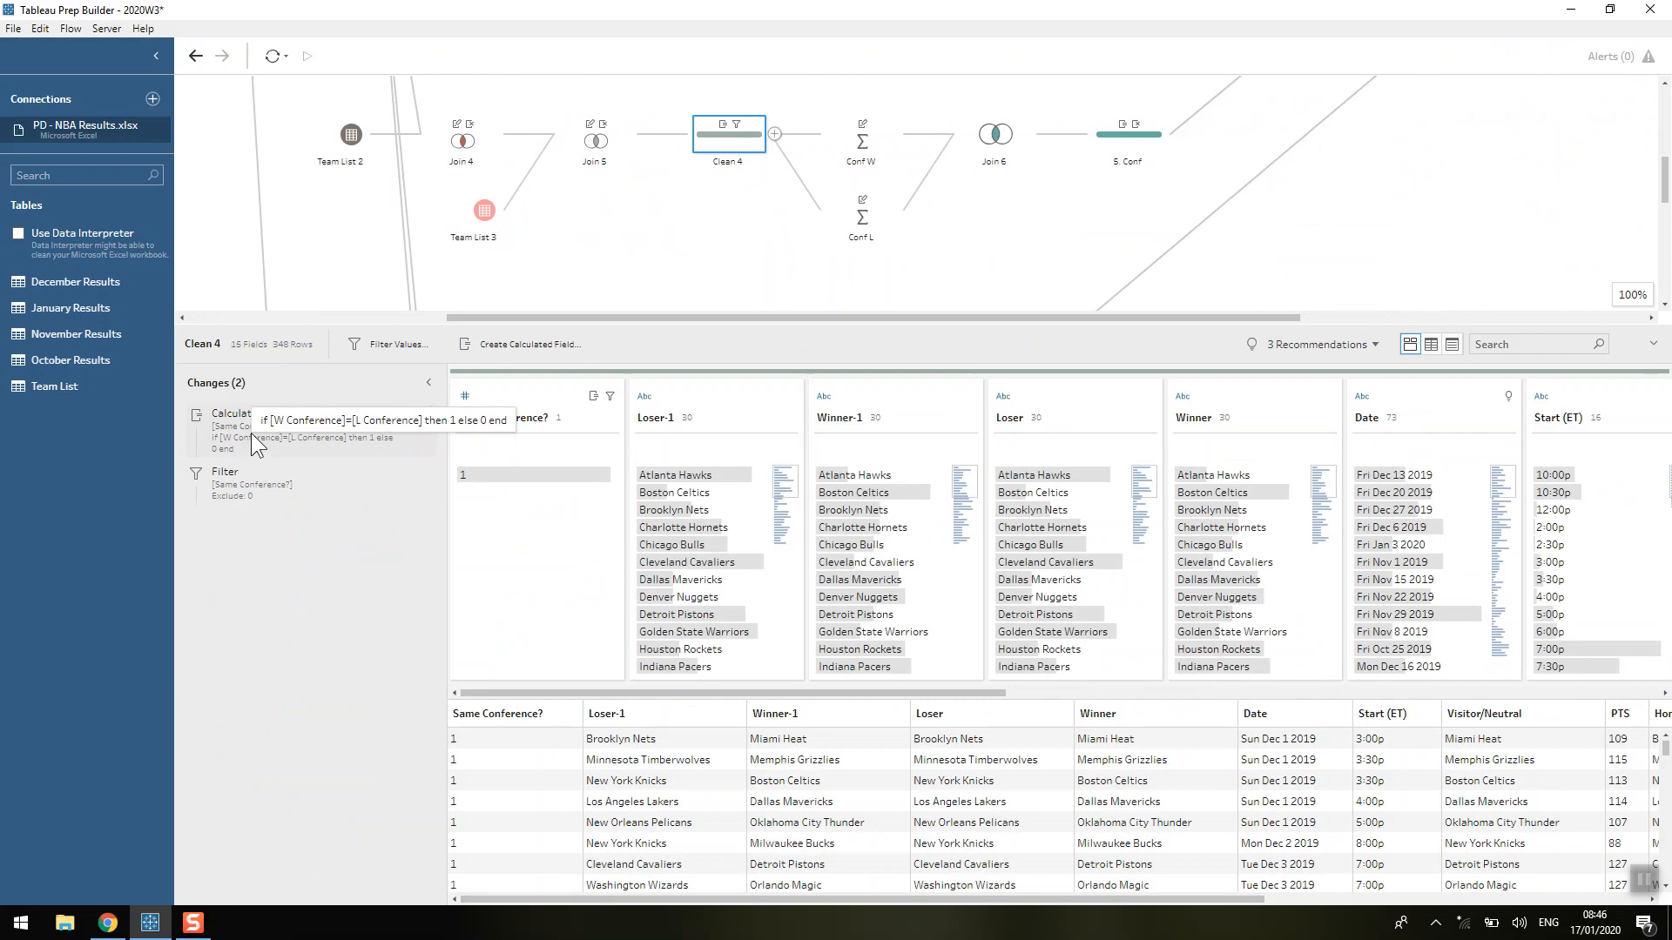
{"action": "double_click", "coordinate": [251, 432]}
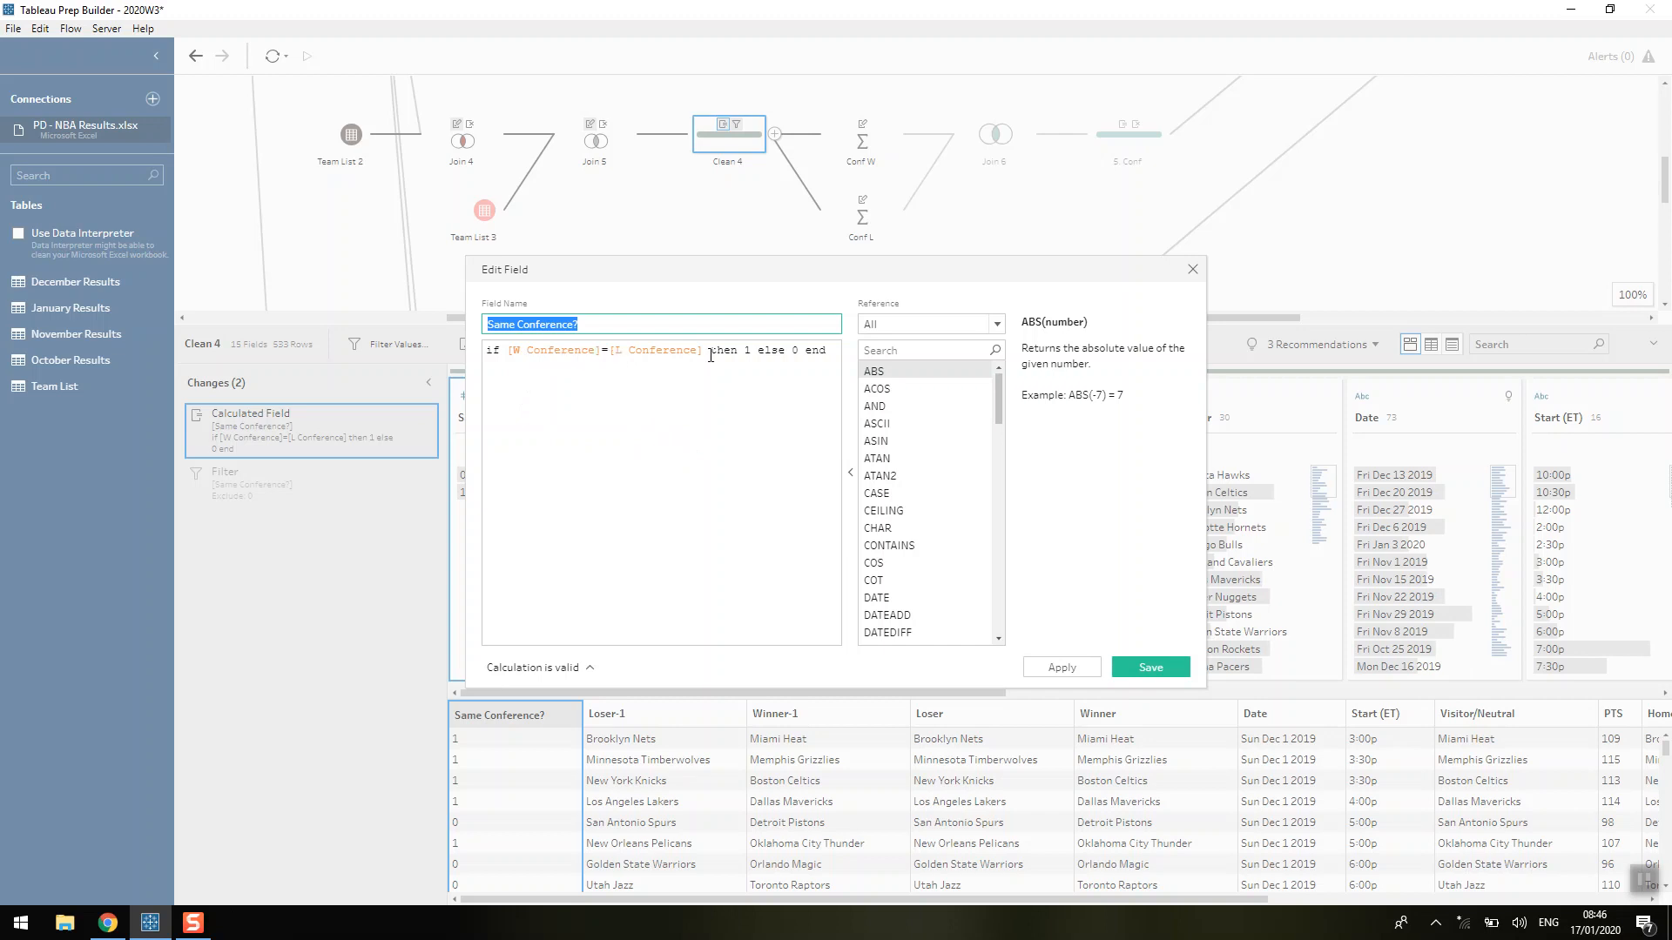
{"action": "left_click", "coordinate": [1192, 269]}
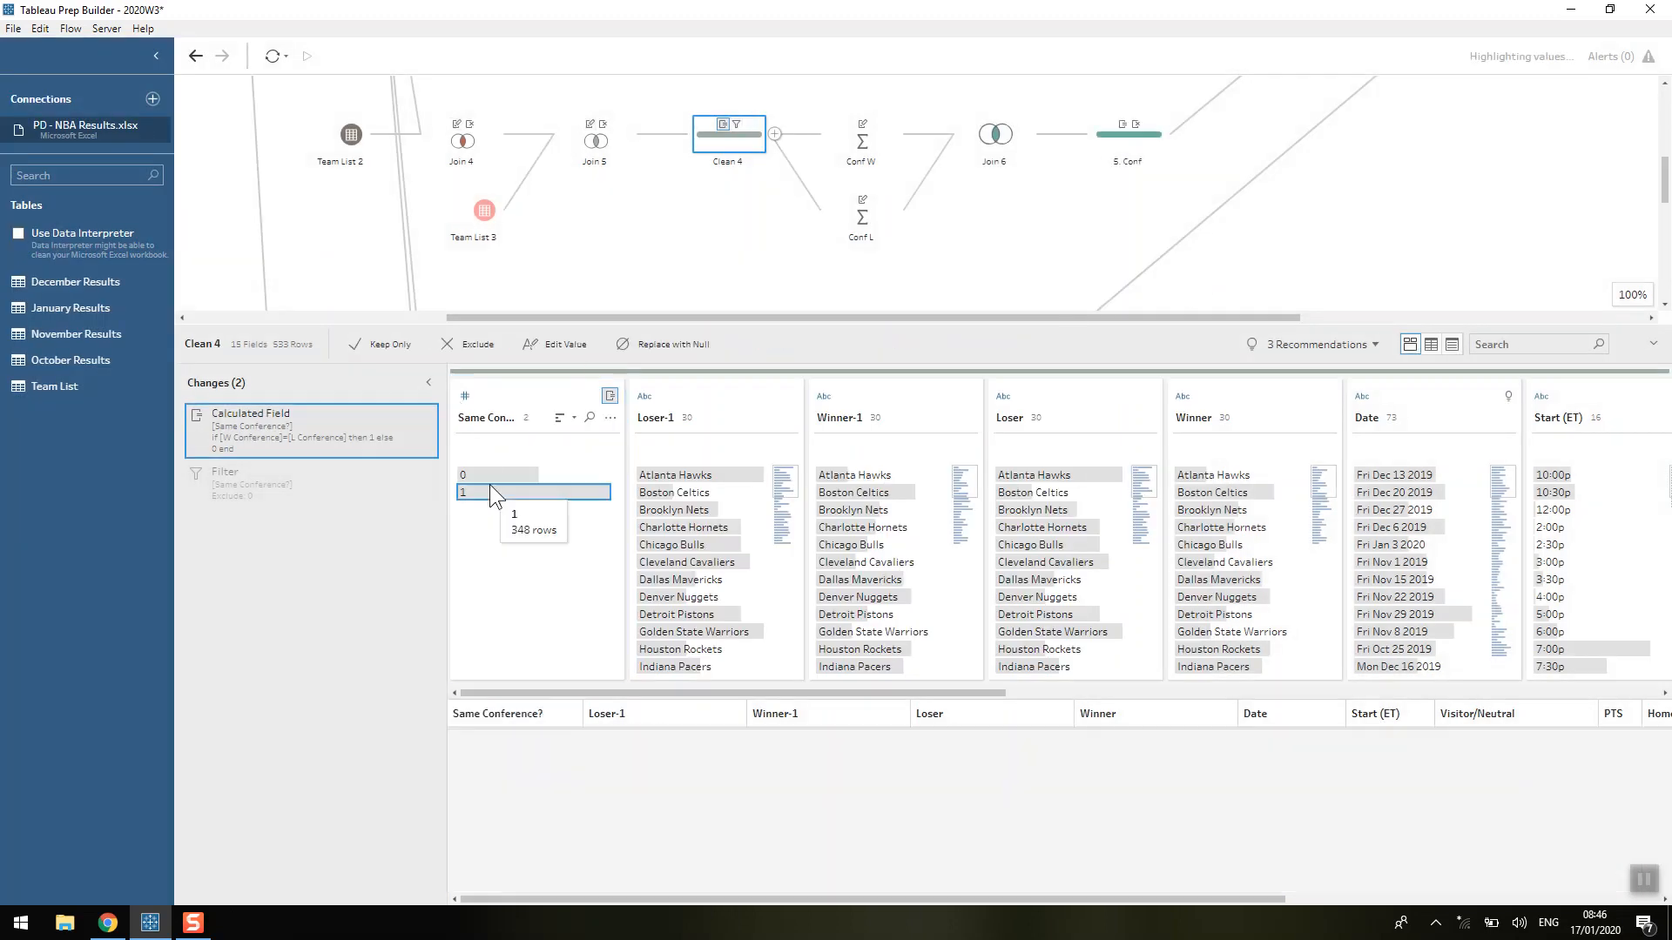
{"action": "left_click", "coordinate": [489, 486]}
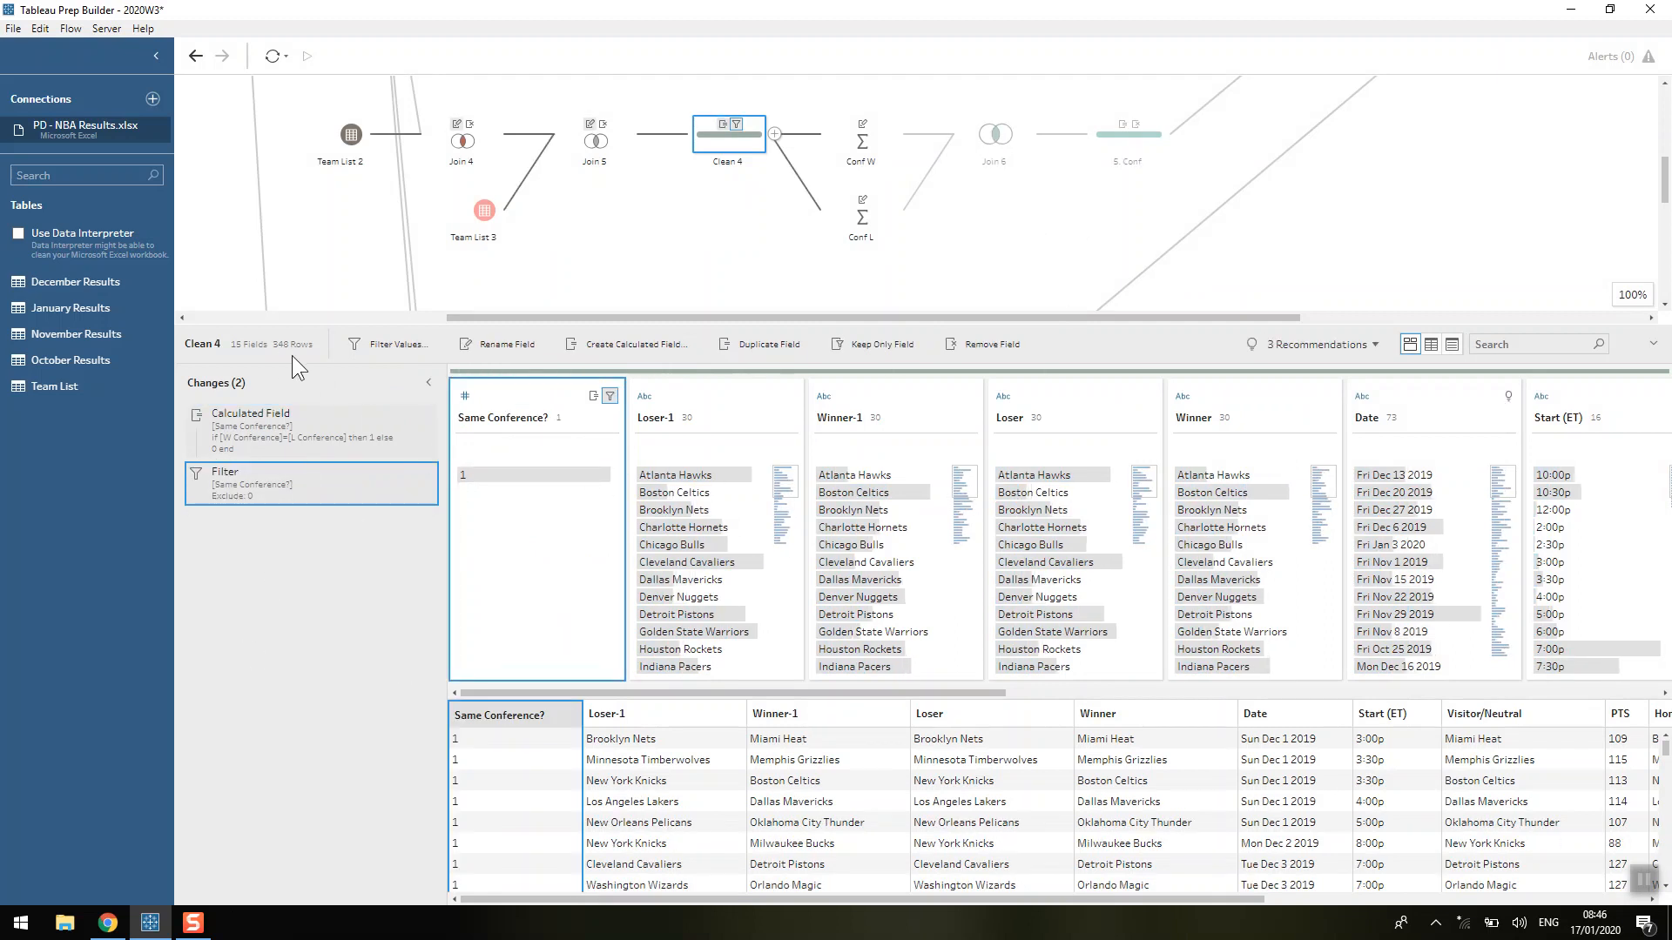
Inspect the grouped and aggregated fields of the Conf W and Conf L steps, up to Join 6.
{"action": "left_click", "coordinate": [864, 140]}
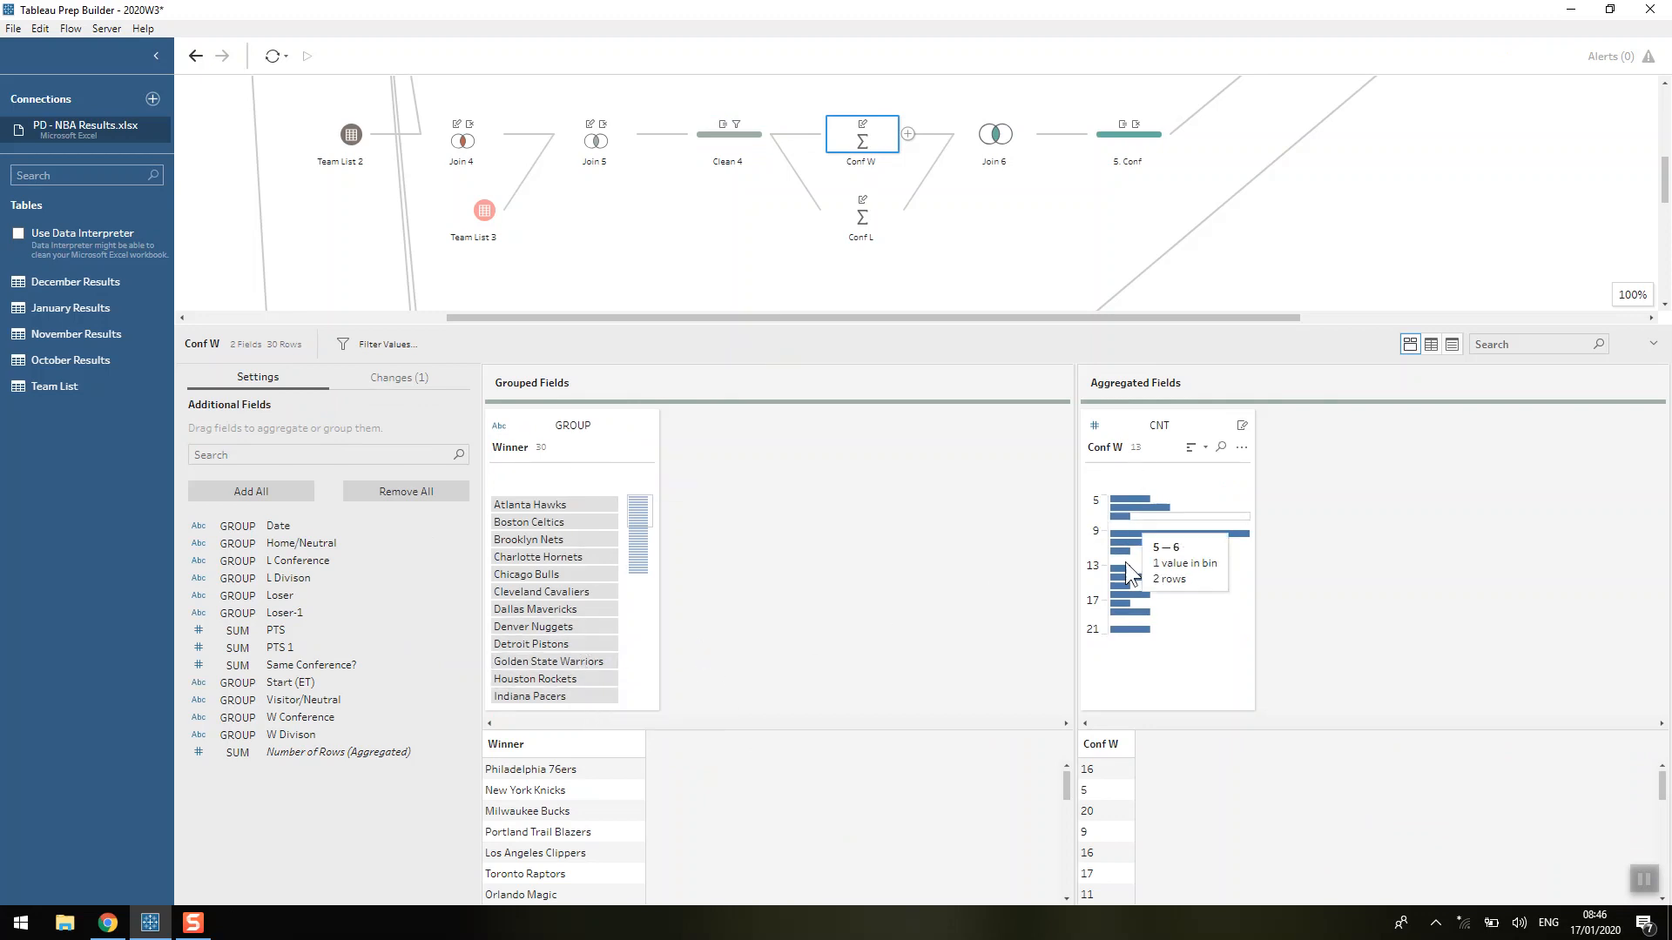
{"action": "left_click", "coordinate": [862, 213]}
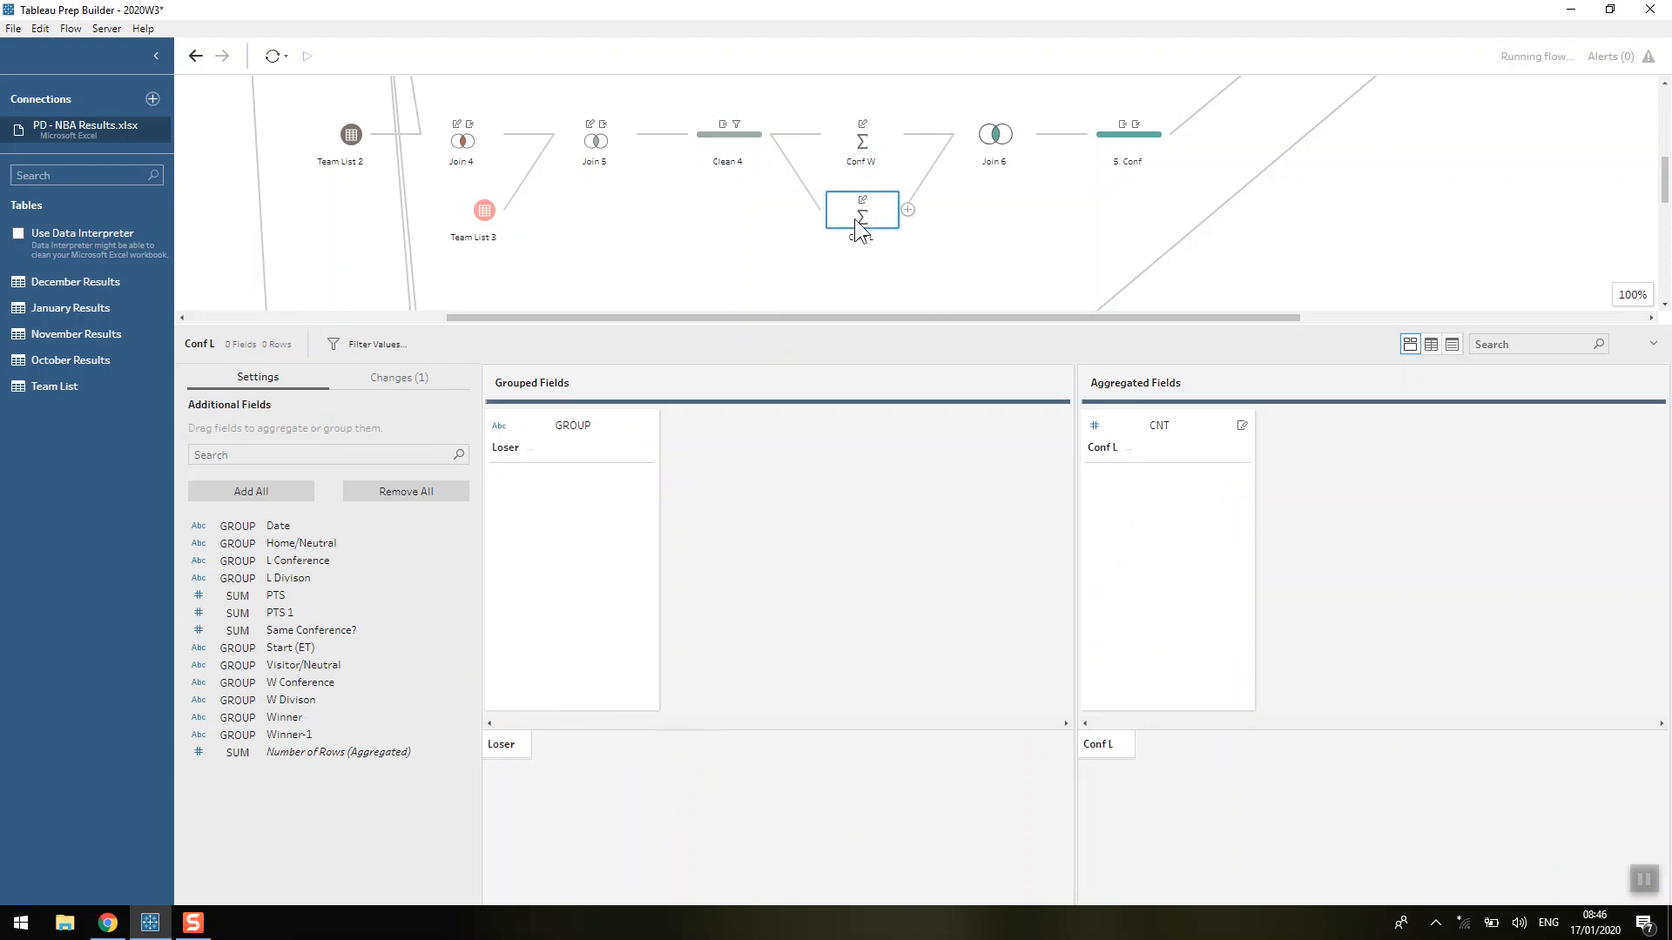
{"action": "left_click", "coordinate": [1001, 135]}
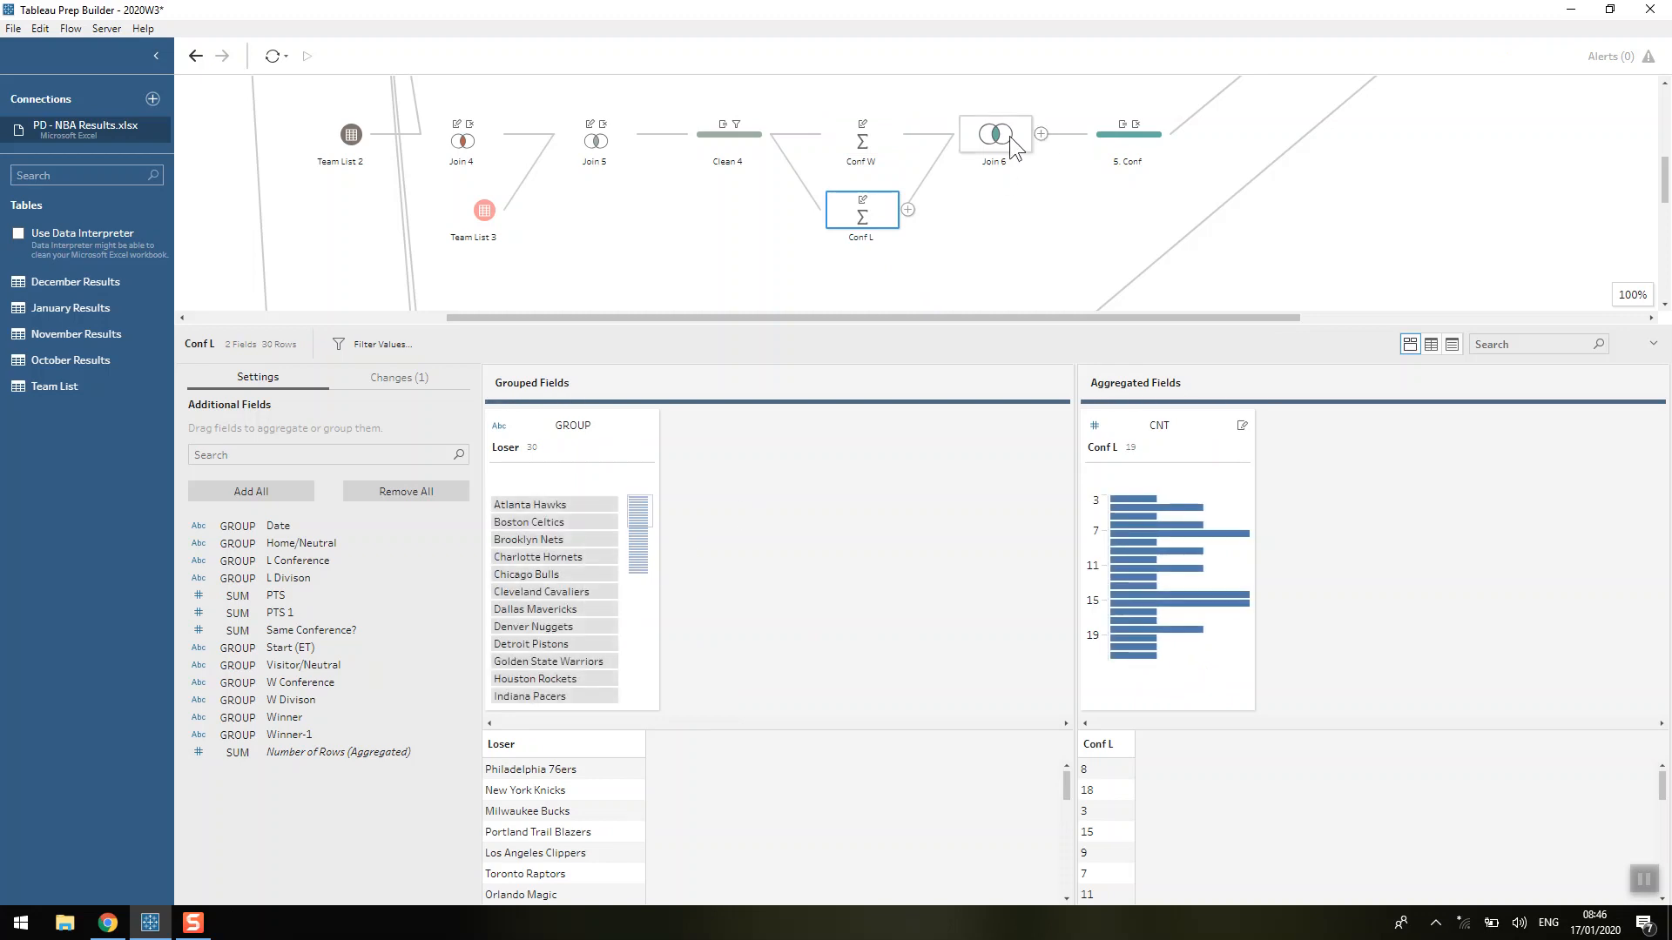
Examine the Conf calculated field's formula in the 5. Conf step alongside the profile data, and close it without changes.
{"action": "left_click", "coordinate": [1110, 135]}
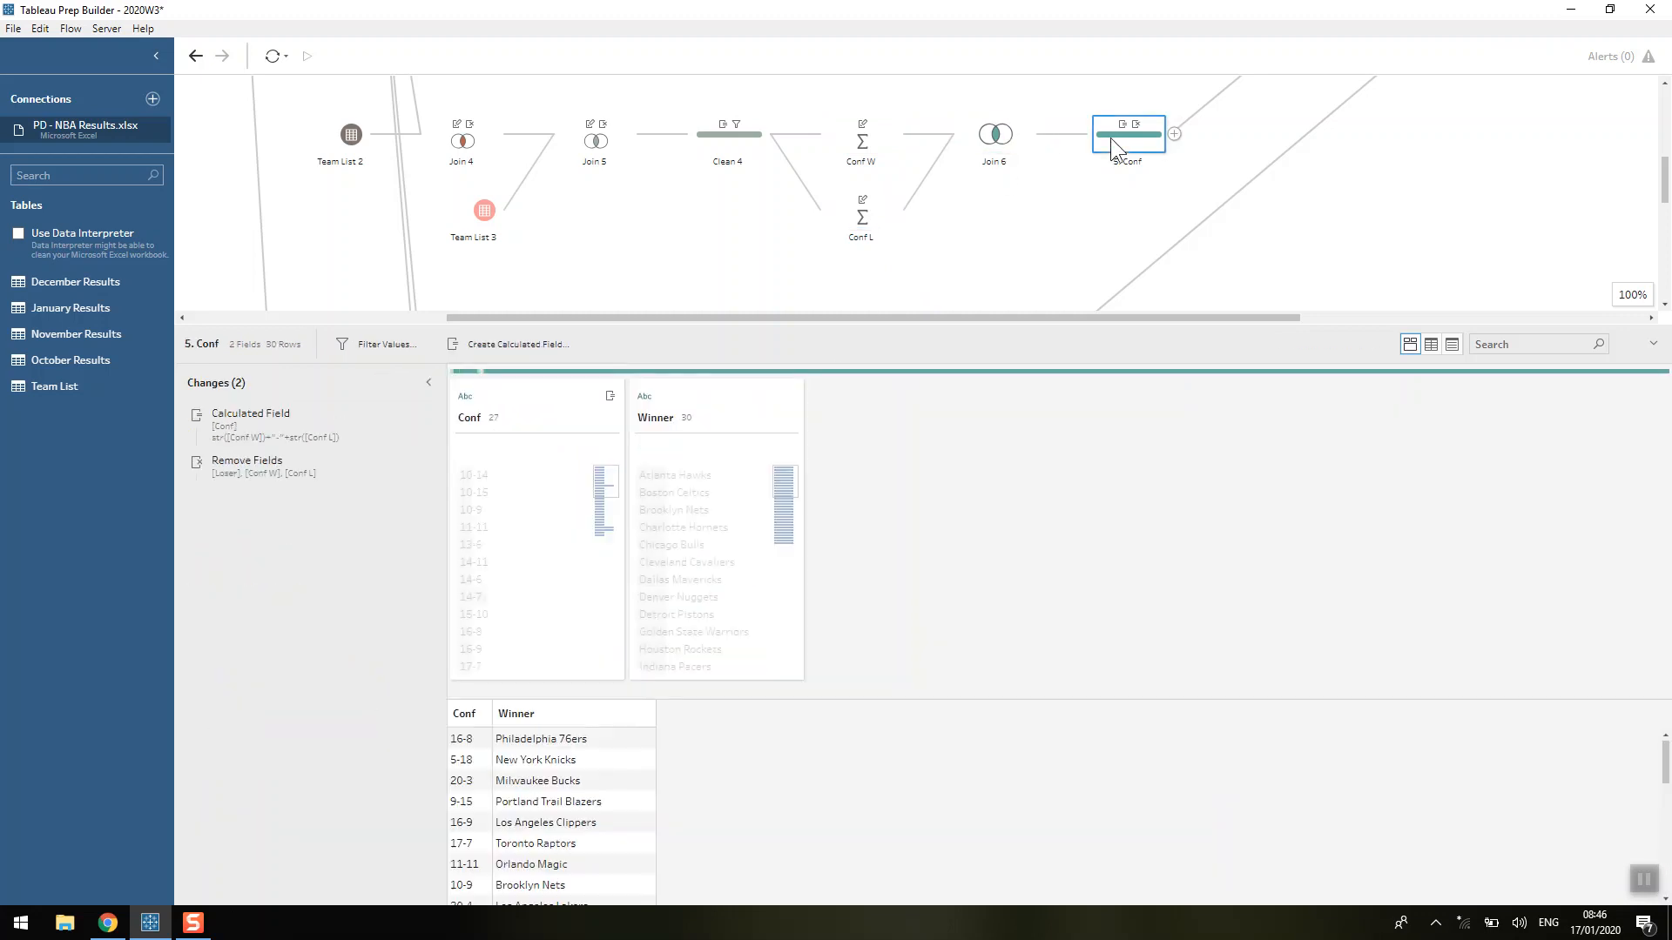
{"action": "double_click", "coordinate": [279, 440]}
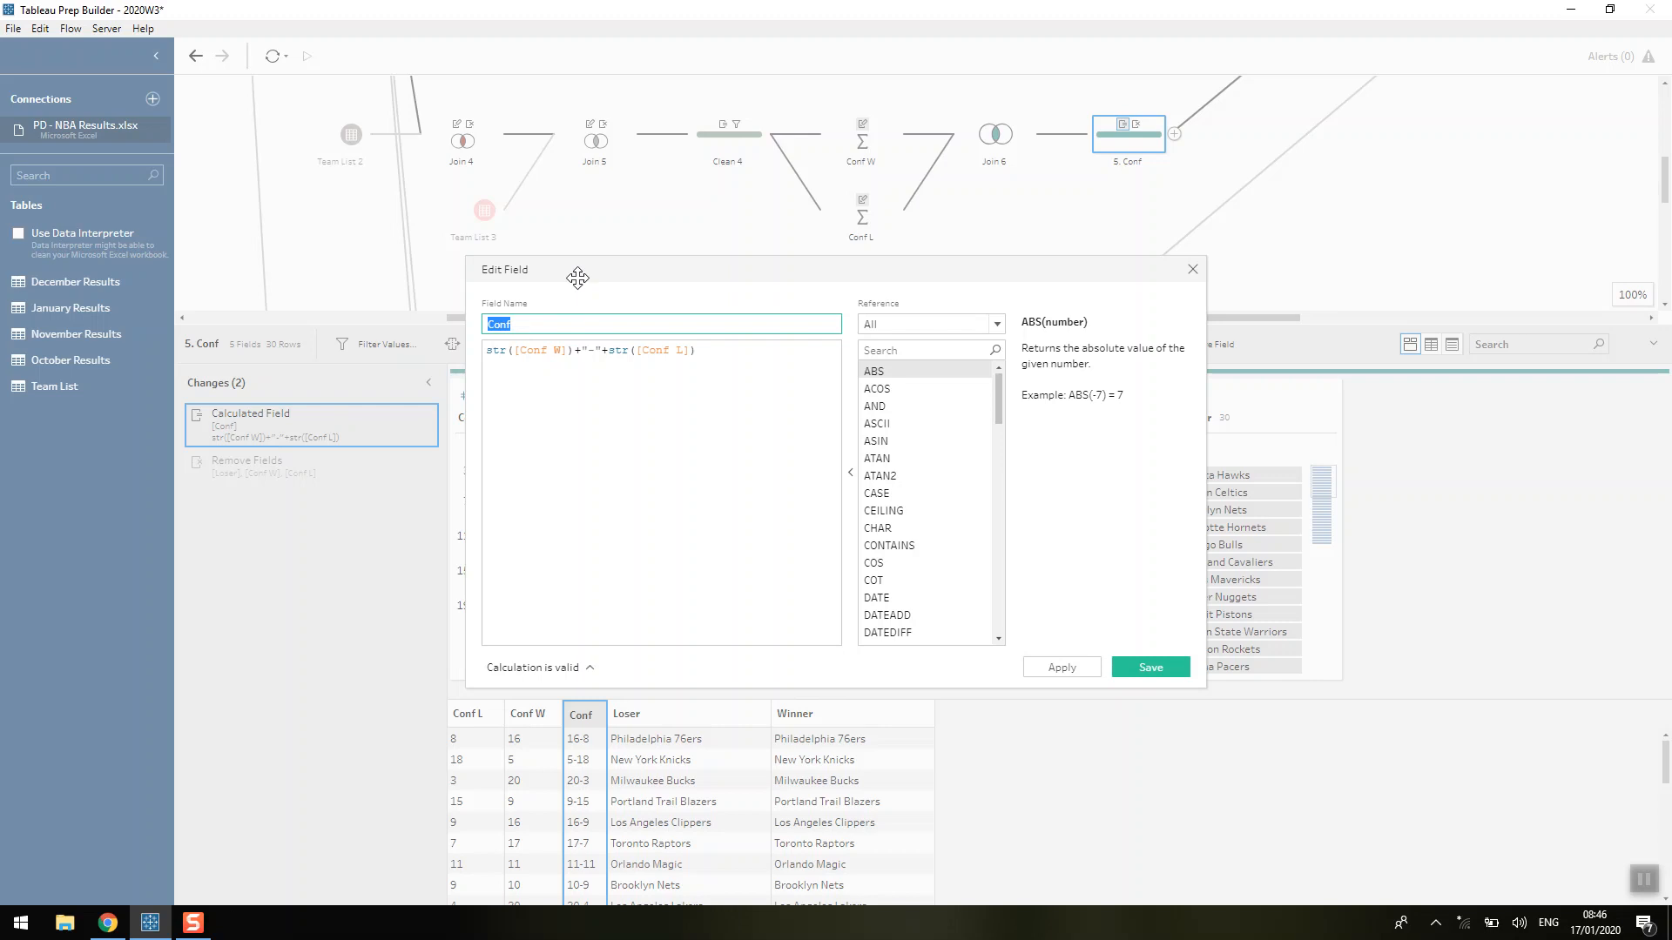
{"action": "left_click_drag", "start_coordinate": [592, 268], "coordinate": [877, 249]}
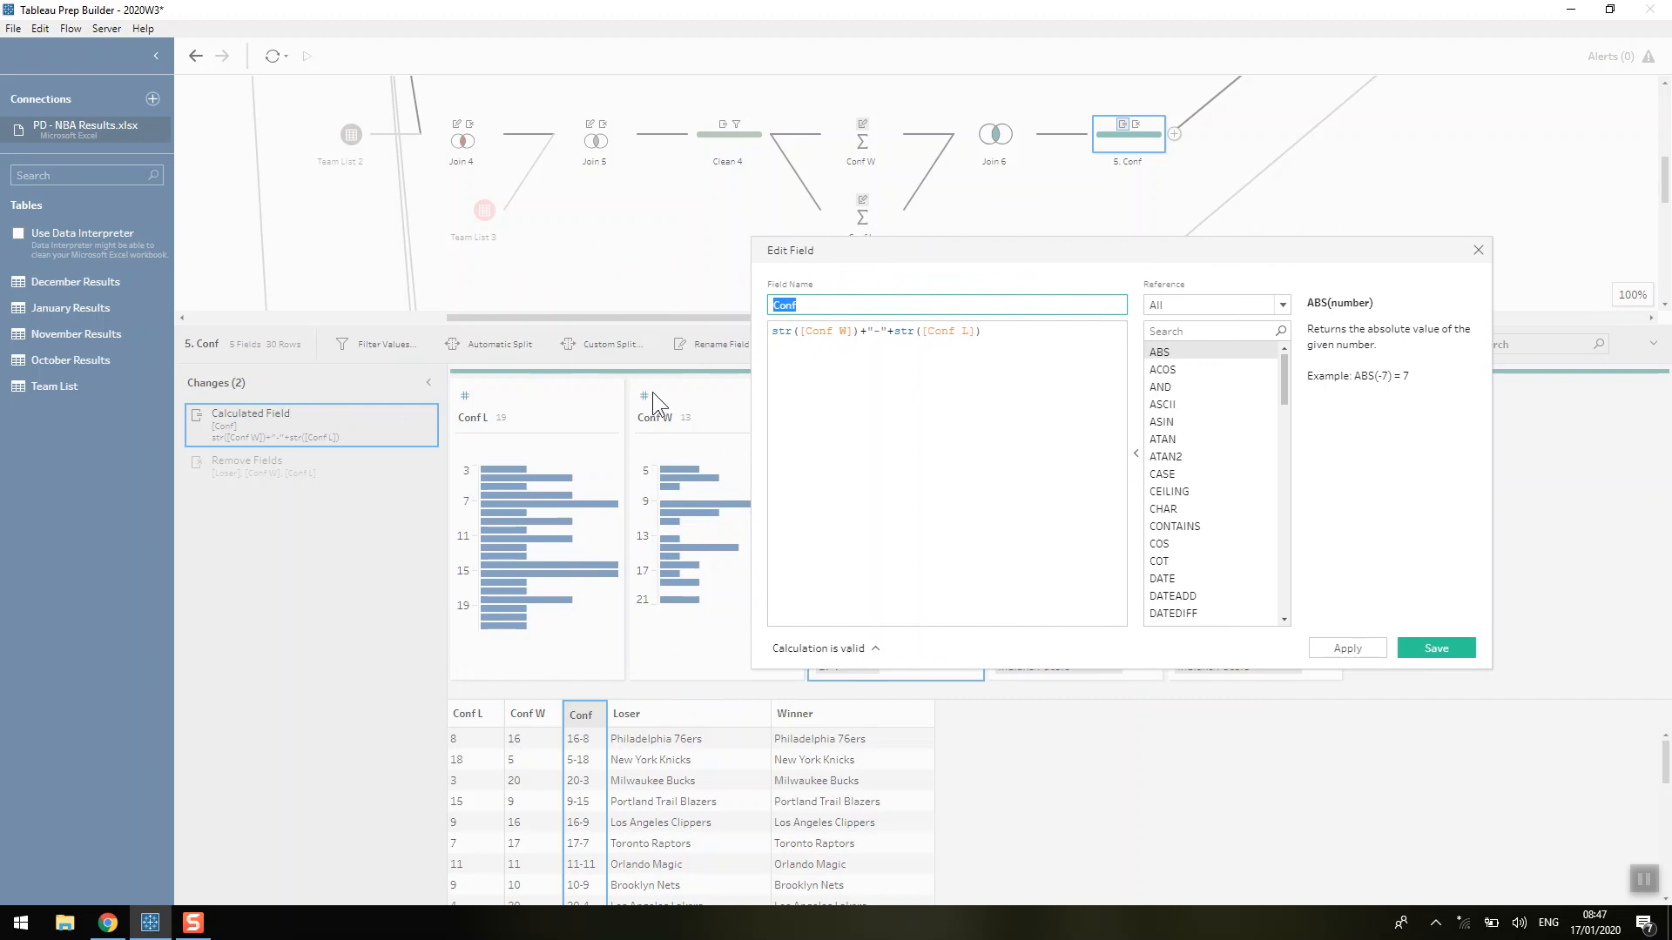
{"action": "left_click_drag", "start_coordinate": [771, 333], "coordinate": [887, 334]}
{"action": "left_click", "coordinate": [890, 343]}
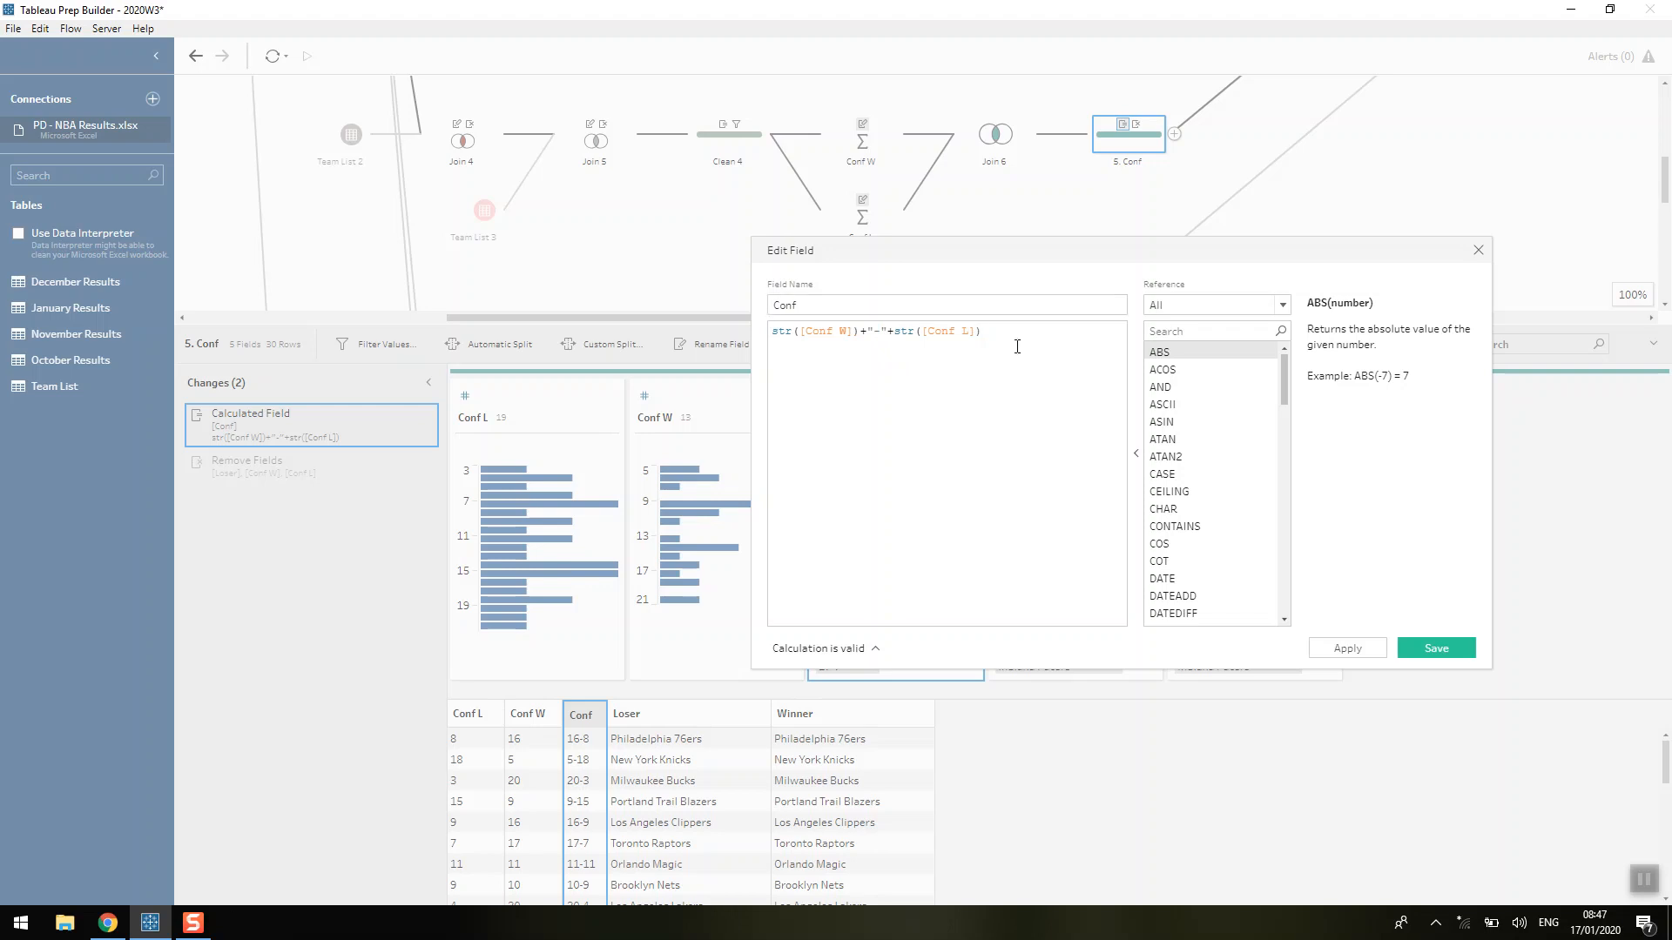
{"action": "left_click", "coordinate": [1478, 250]}
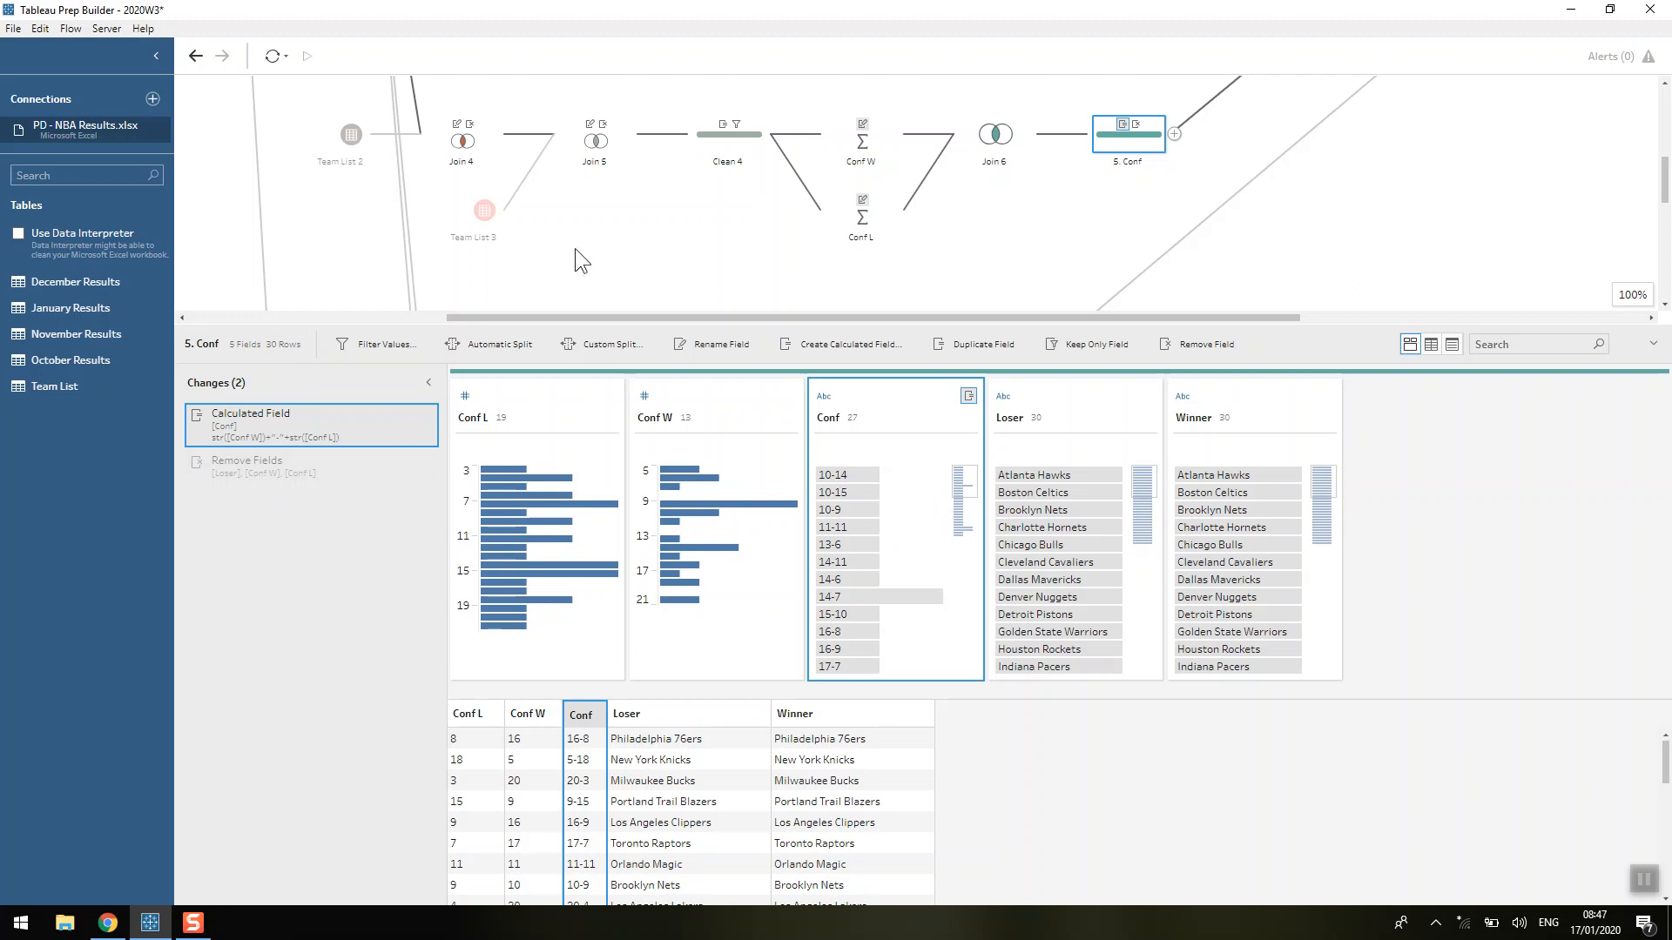
Examine the formula of the Home loss? calculated field in the Home Loss? step, and close it without changes.
{"action": "scroll", "coordinate": [575, 248], "scroll_direction": "down", "scroll_amount": 3}
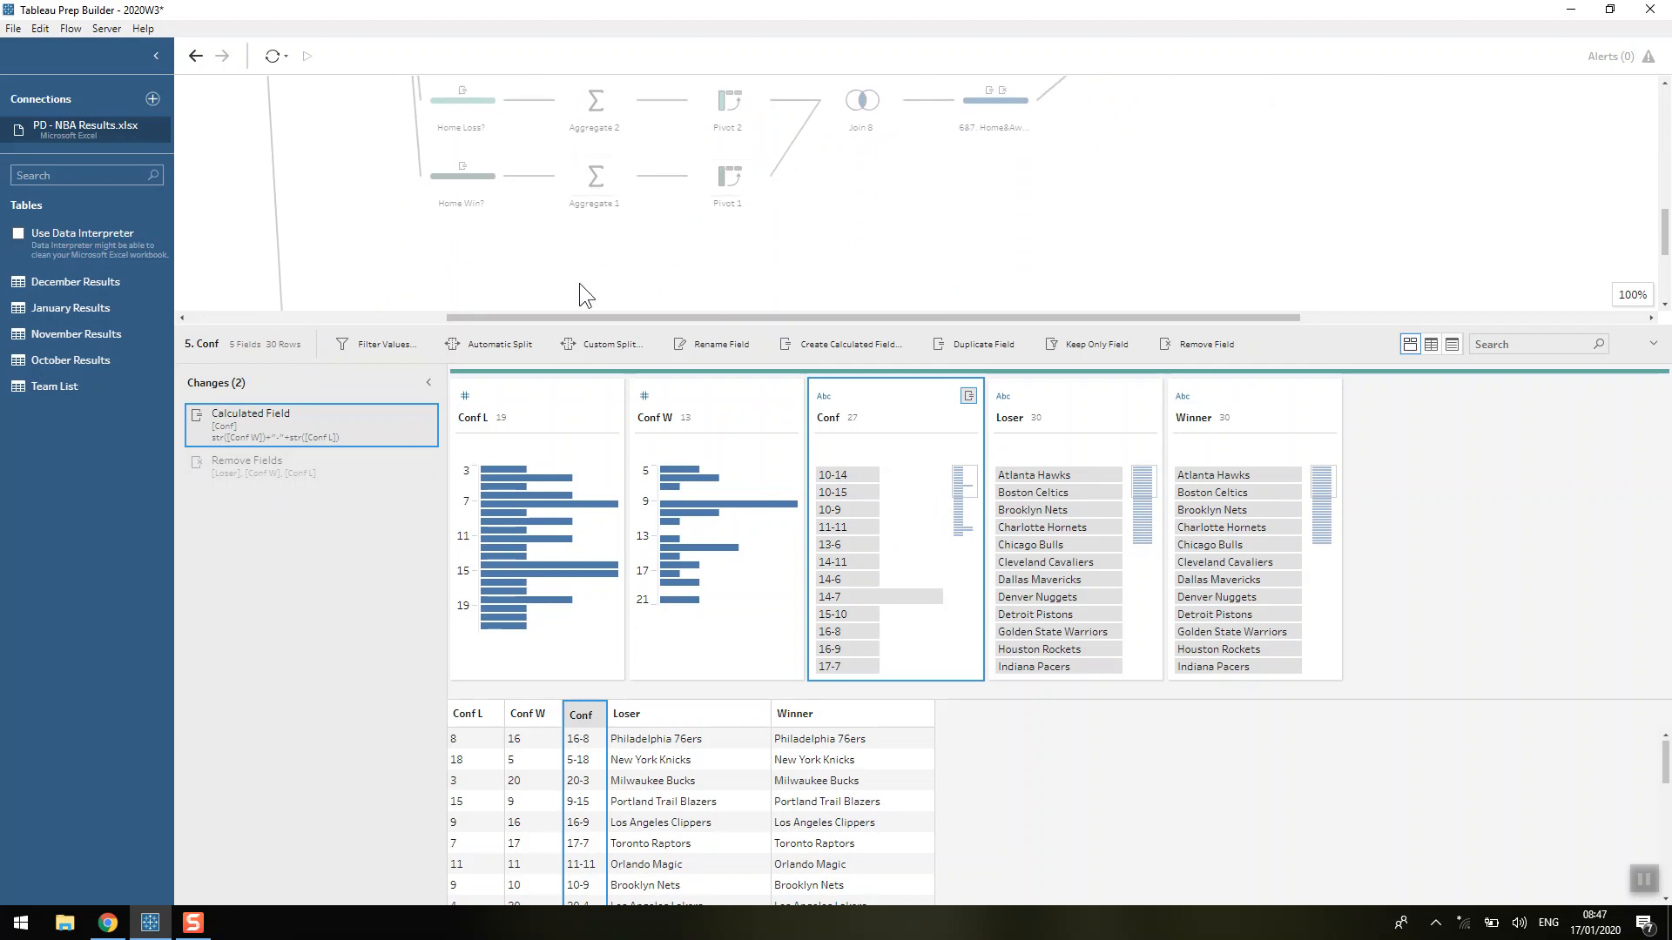
{"action": "scroll", "coordinate": [531, 251], "scroll_direction": "down", "scroll_amount": 1}
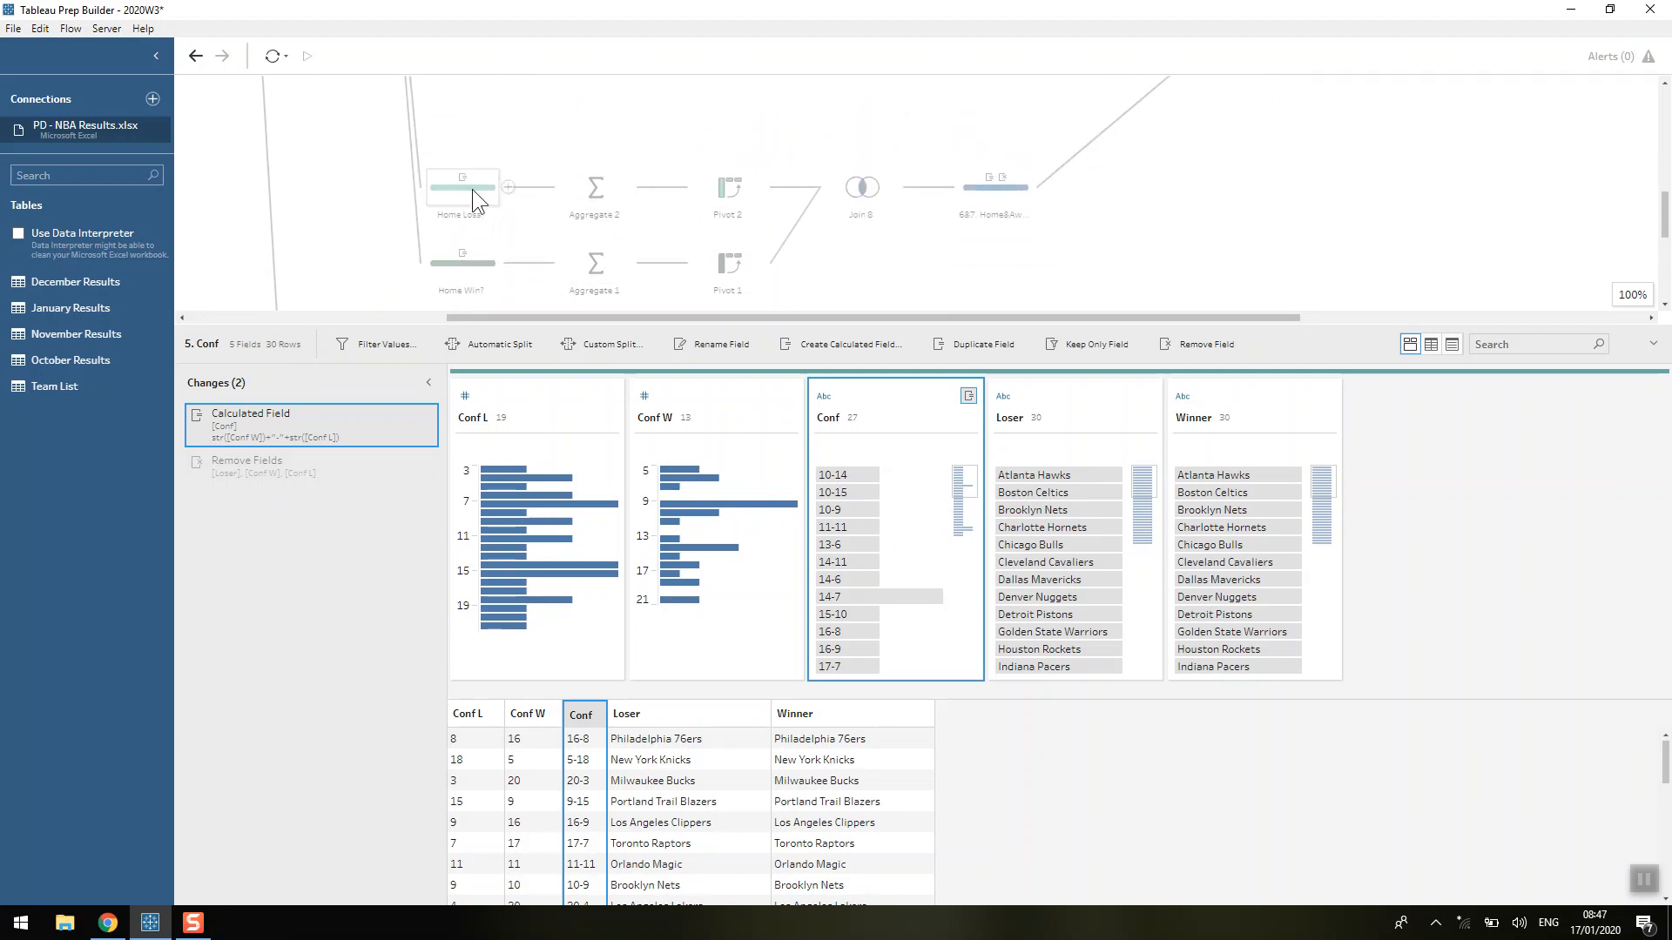
{"action": "left_click", "coordinate": [472, 189]}
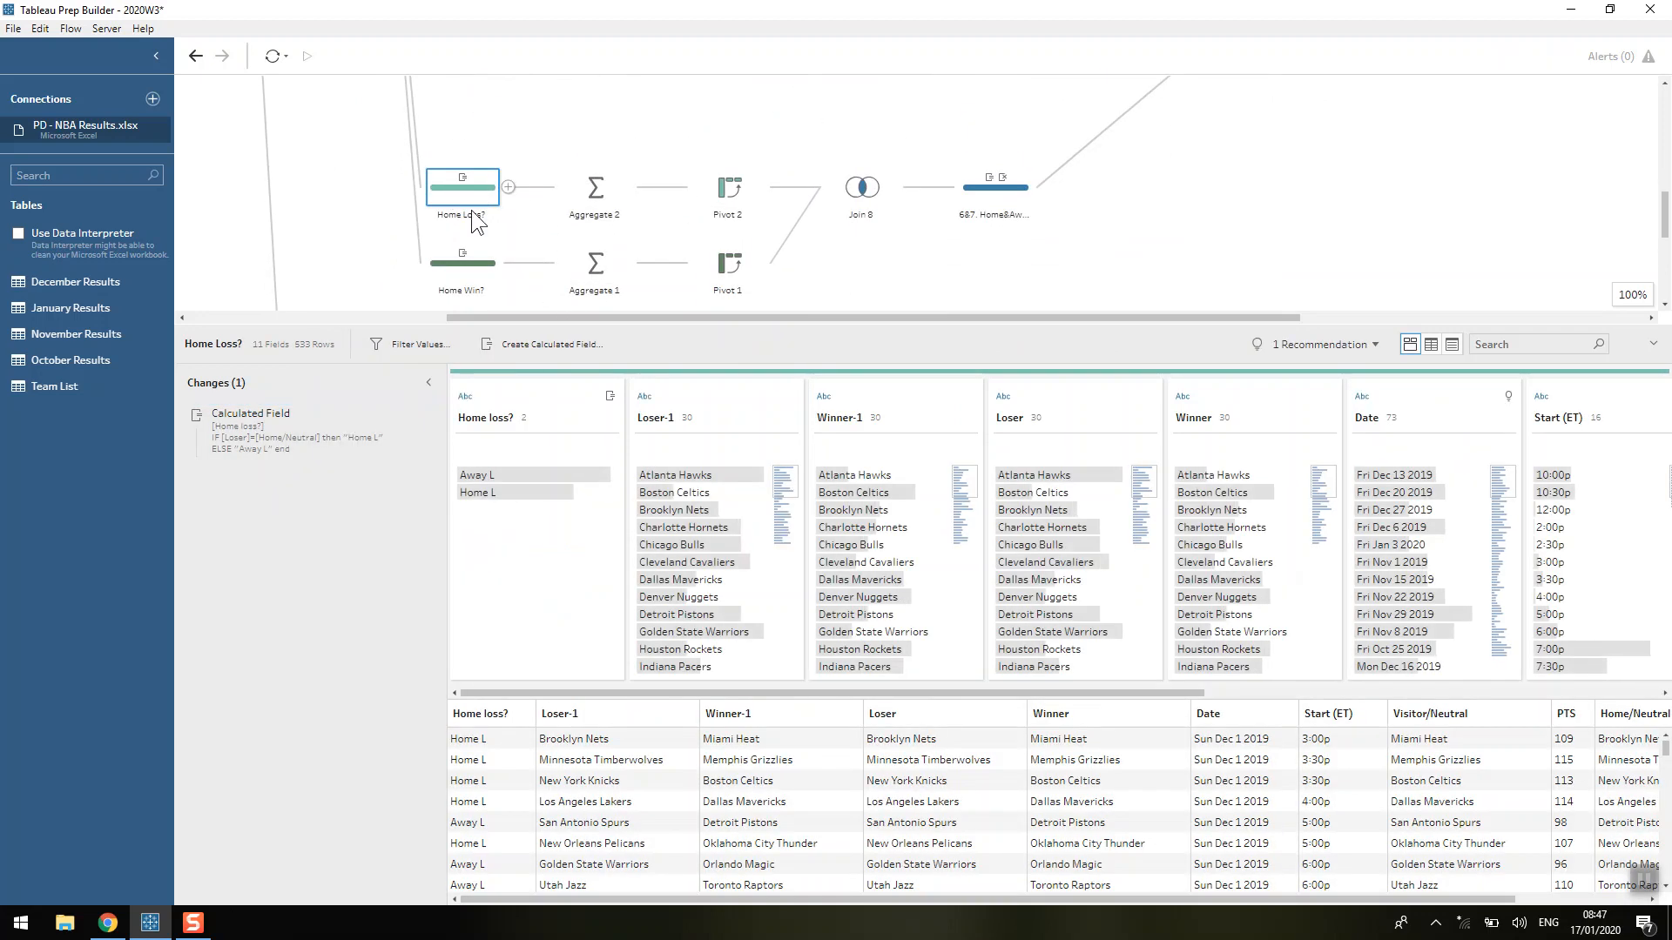
{"action": "double_click", "coordinate": [341, 430]}
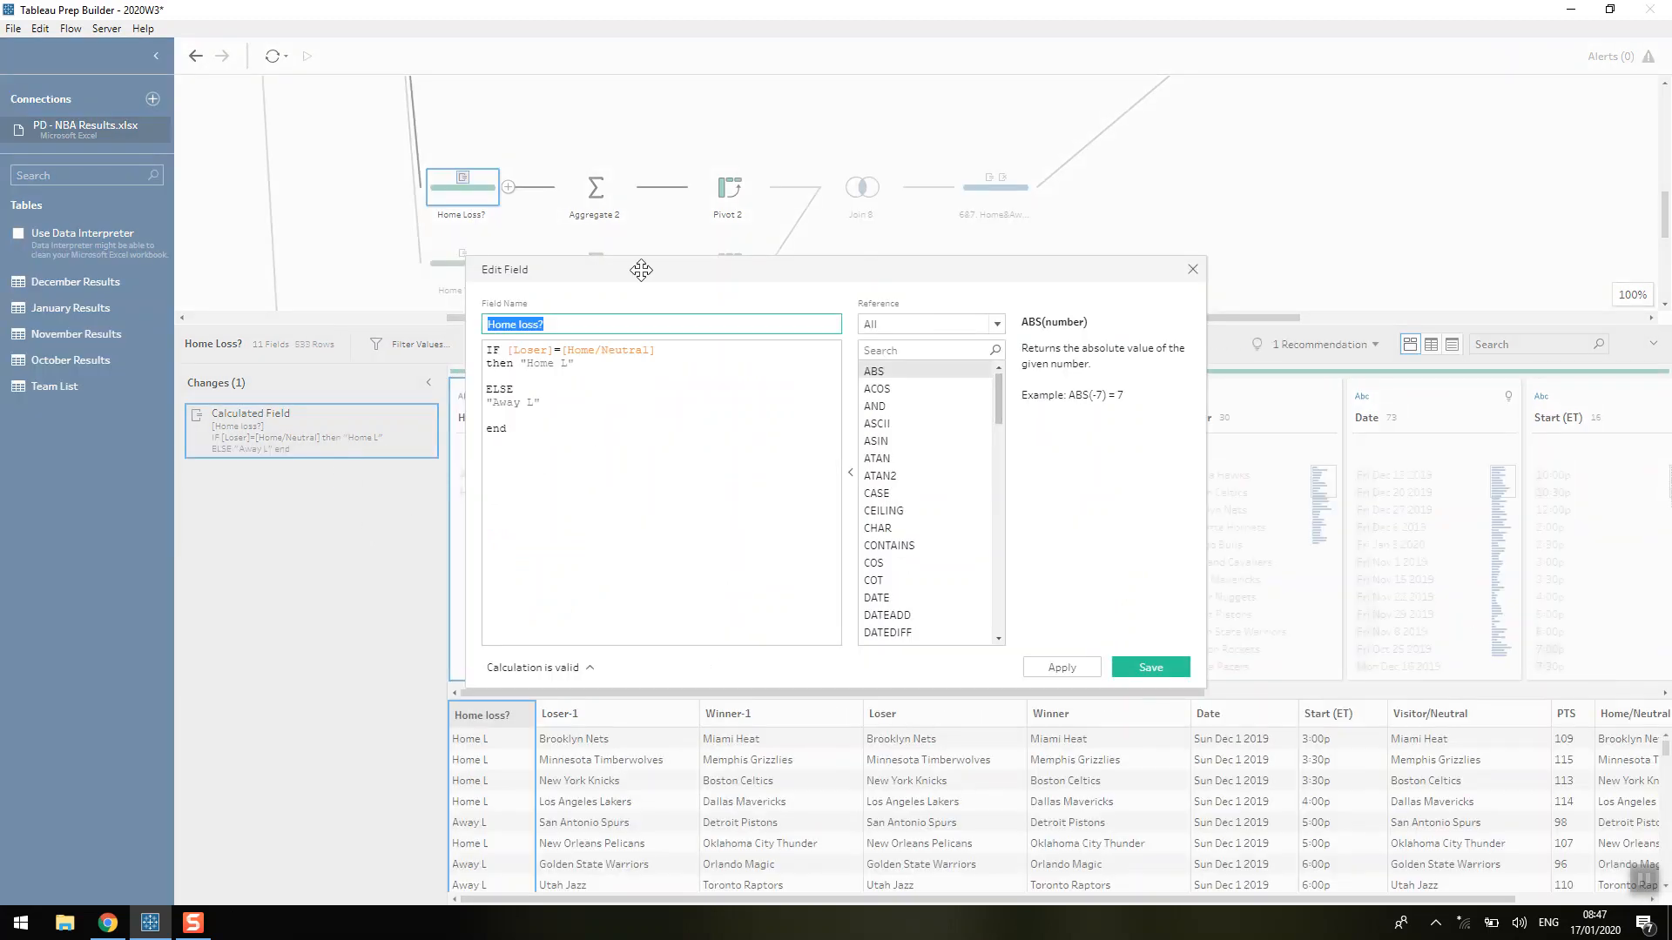
{"action": "left_click_drag", "start_coordinate": [641, 269], "coordinate": [922, 199]}
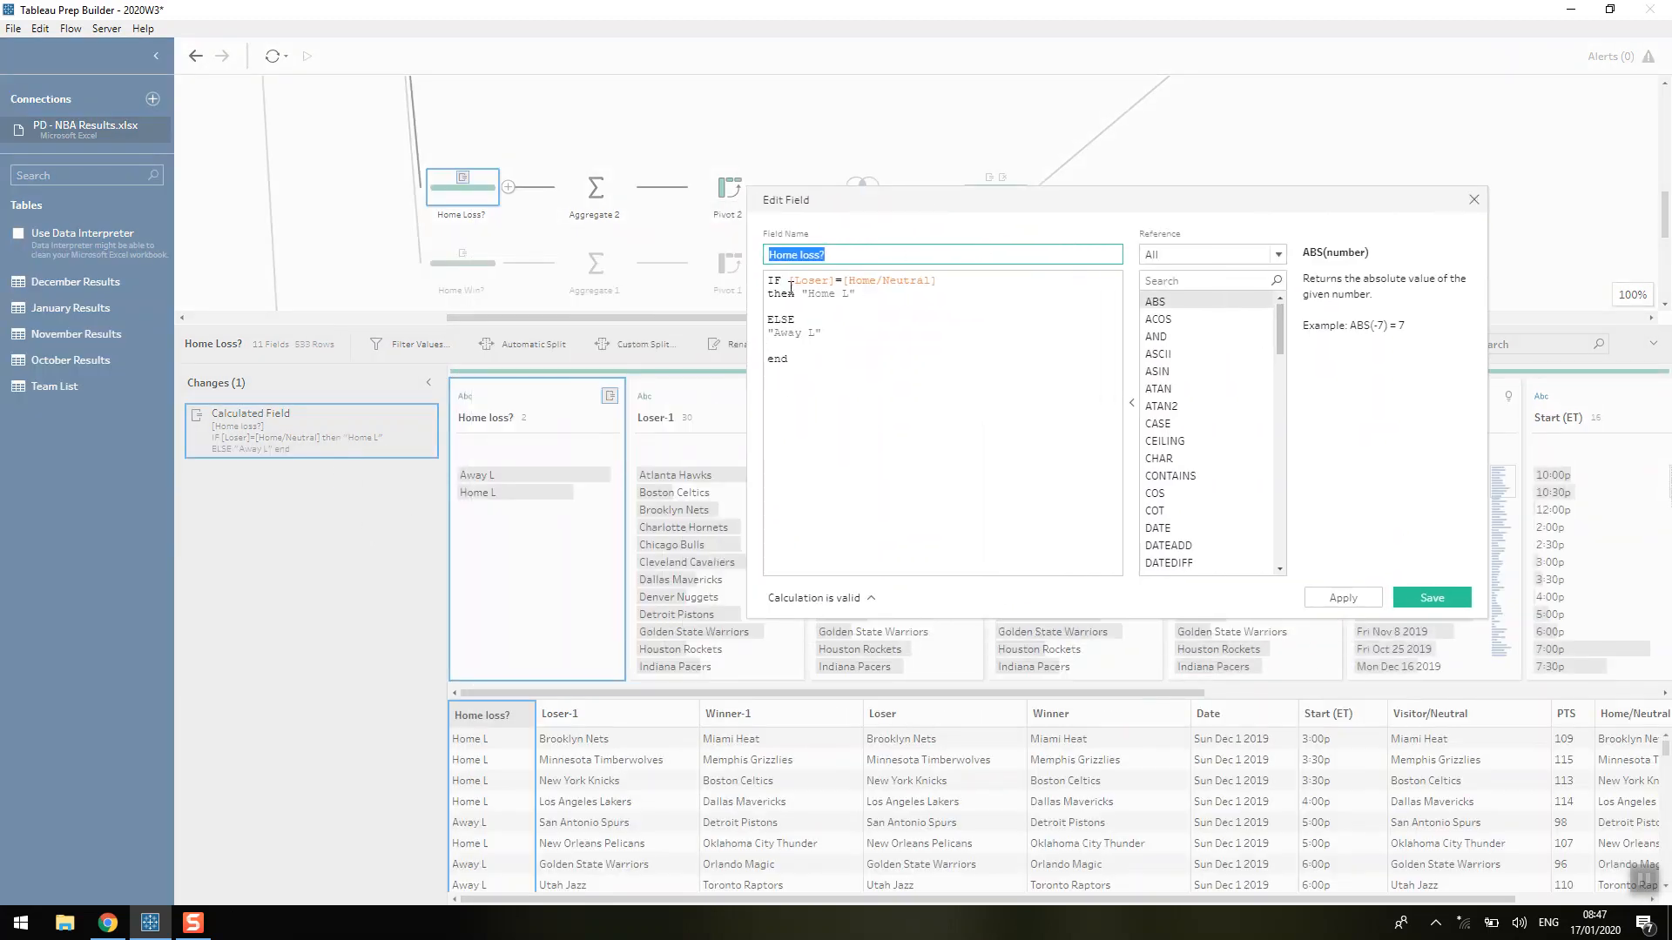
{"action": "left_click_drag", "start_coordinate": [797, 281], "coordinate": [766, 334]}
{"action": "left_click", "coordinate": [945, 281]}
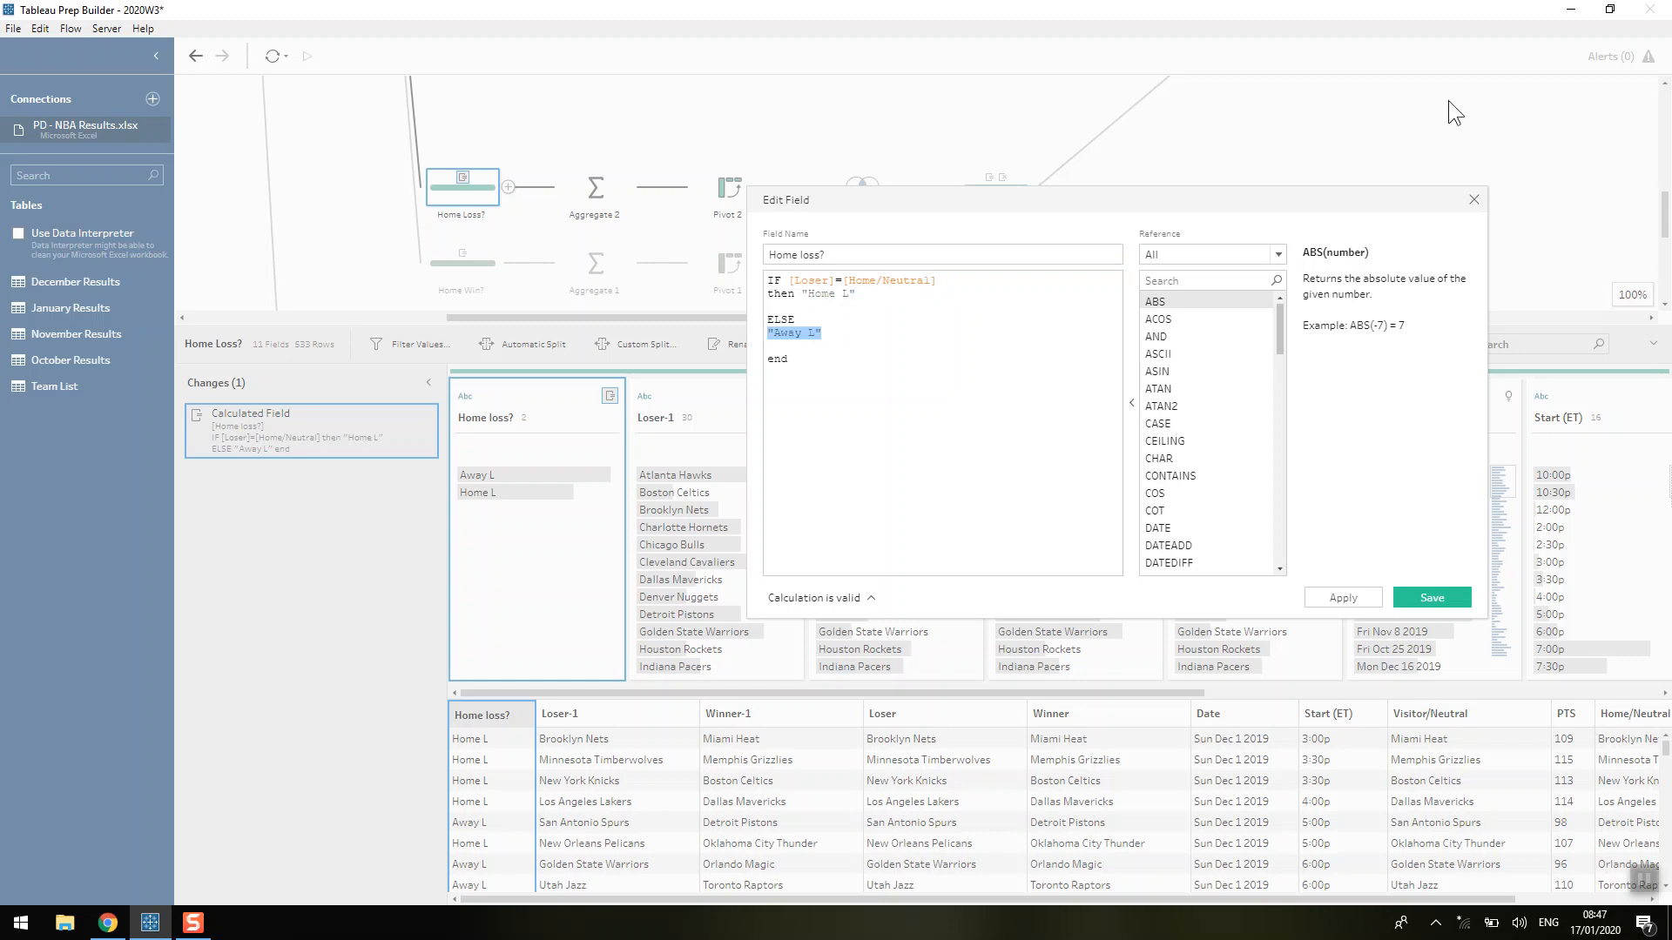
{"action": "left_click", "coordinate": [1474, 199]}
Review the grouped and aggregated fields of Aggregate 2 and add a clean step branching from it.
{"action": "left_click", "coordinate": [596, 187]}
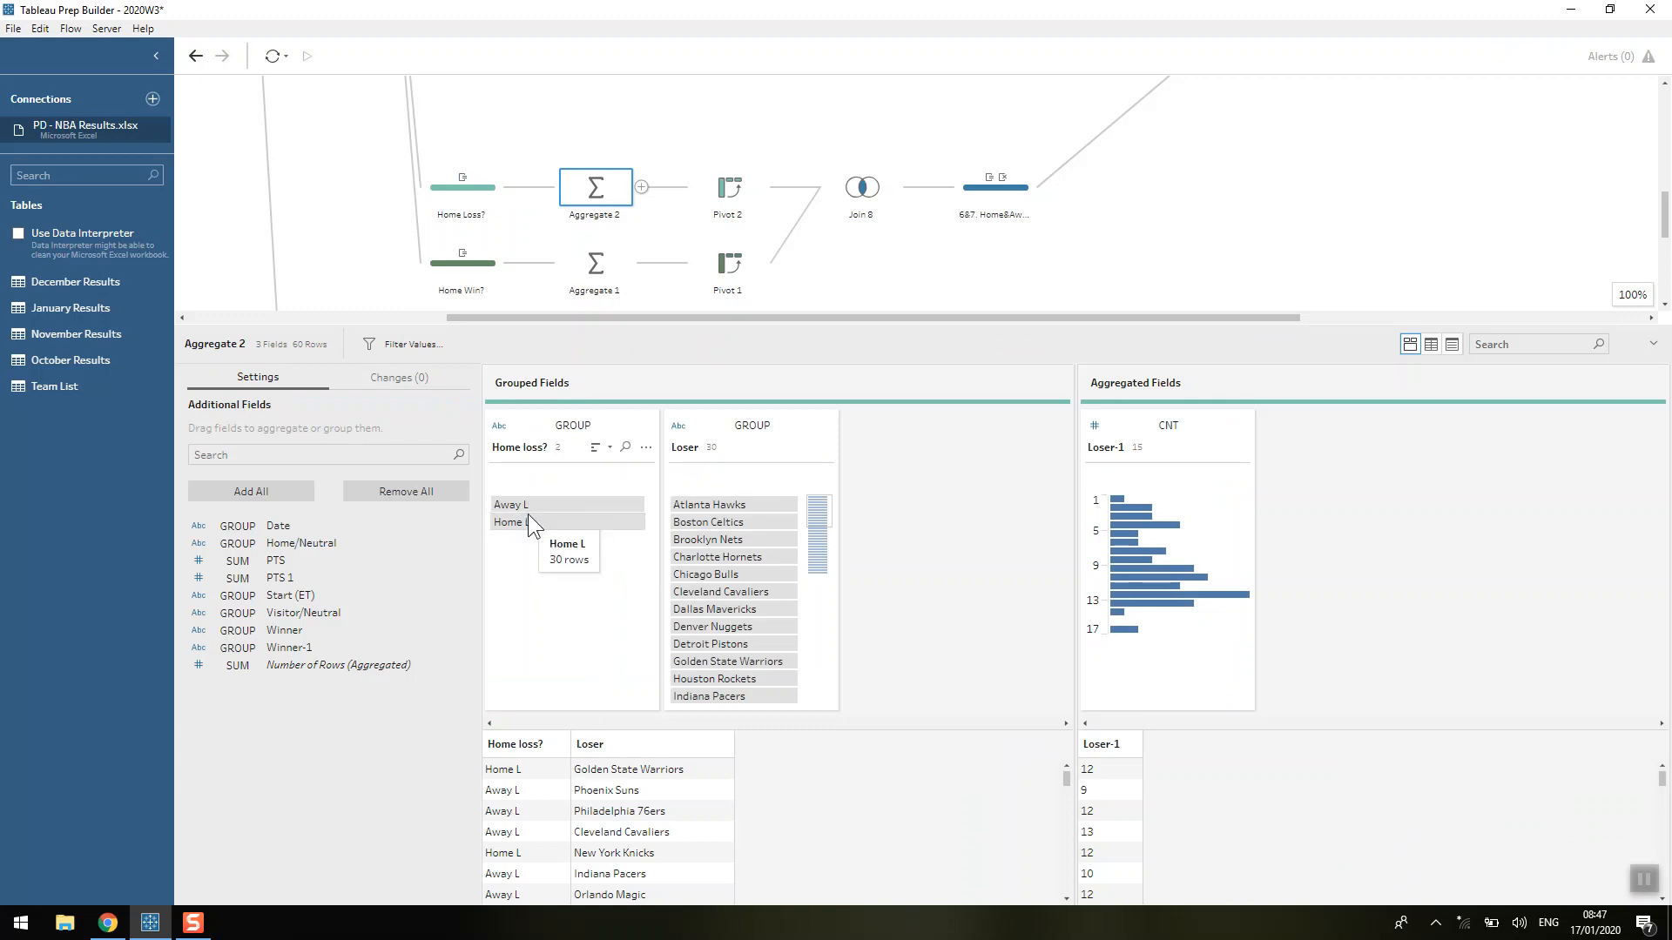
{"action": "mouse_move", "coordinate": [528, 500]}
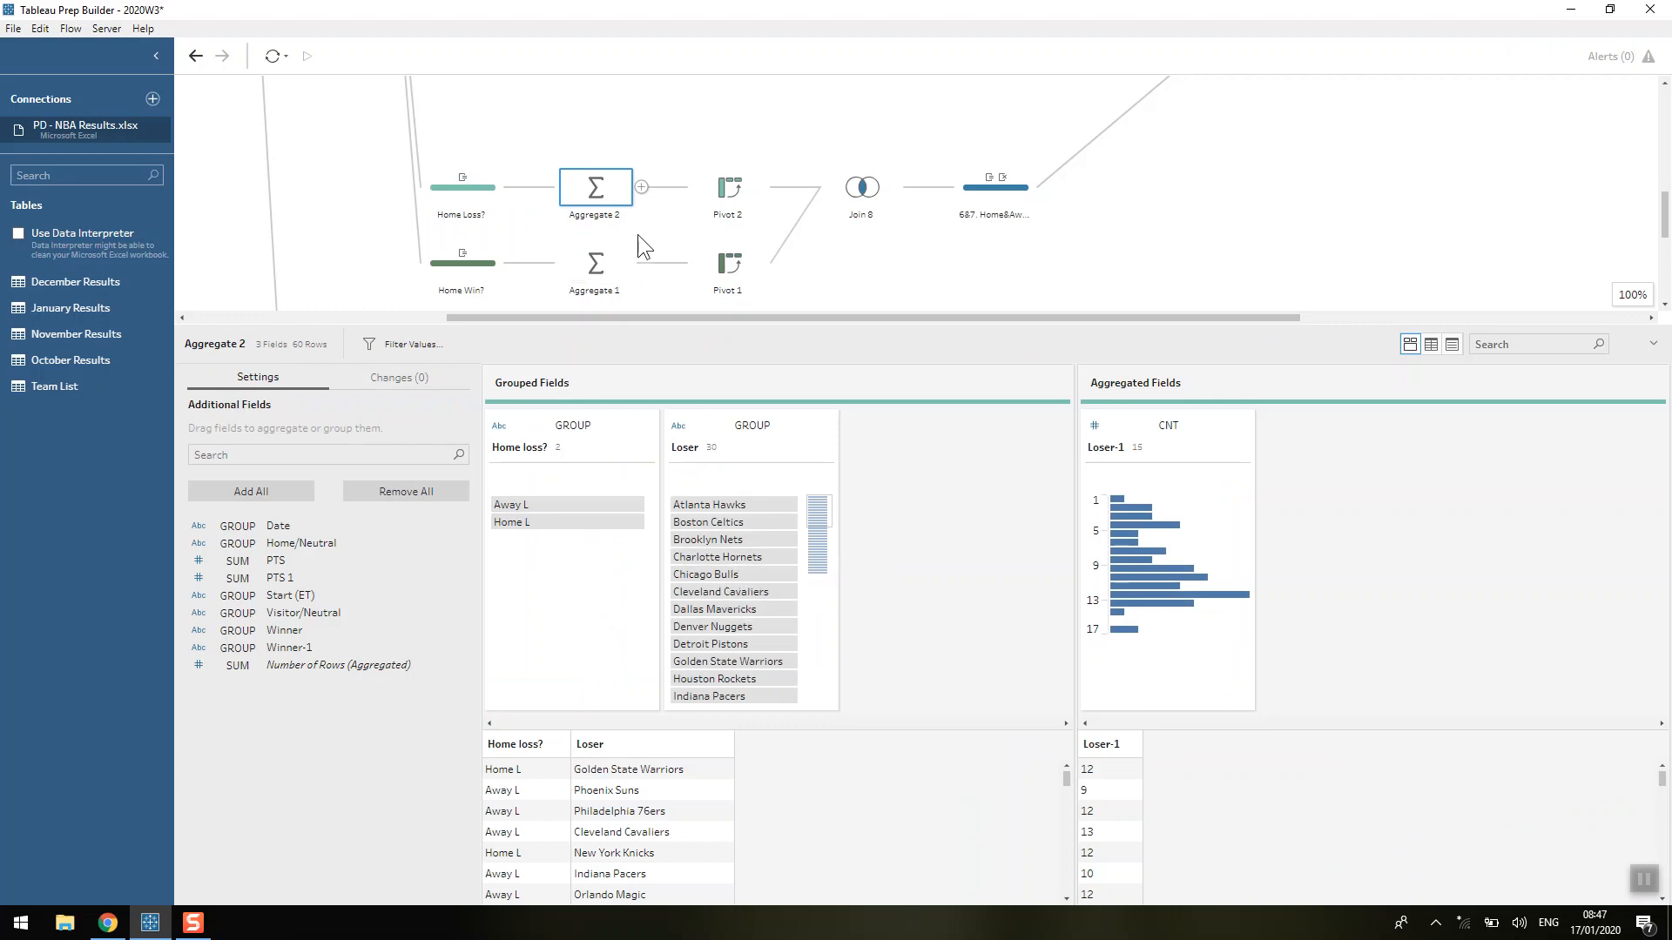
{"action": "left_click", "coordinate": [640, 187]}
{"action": "left_click", "coordinate": [664, 214]}
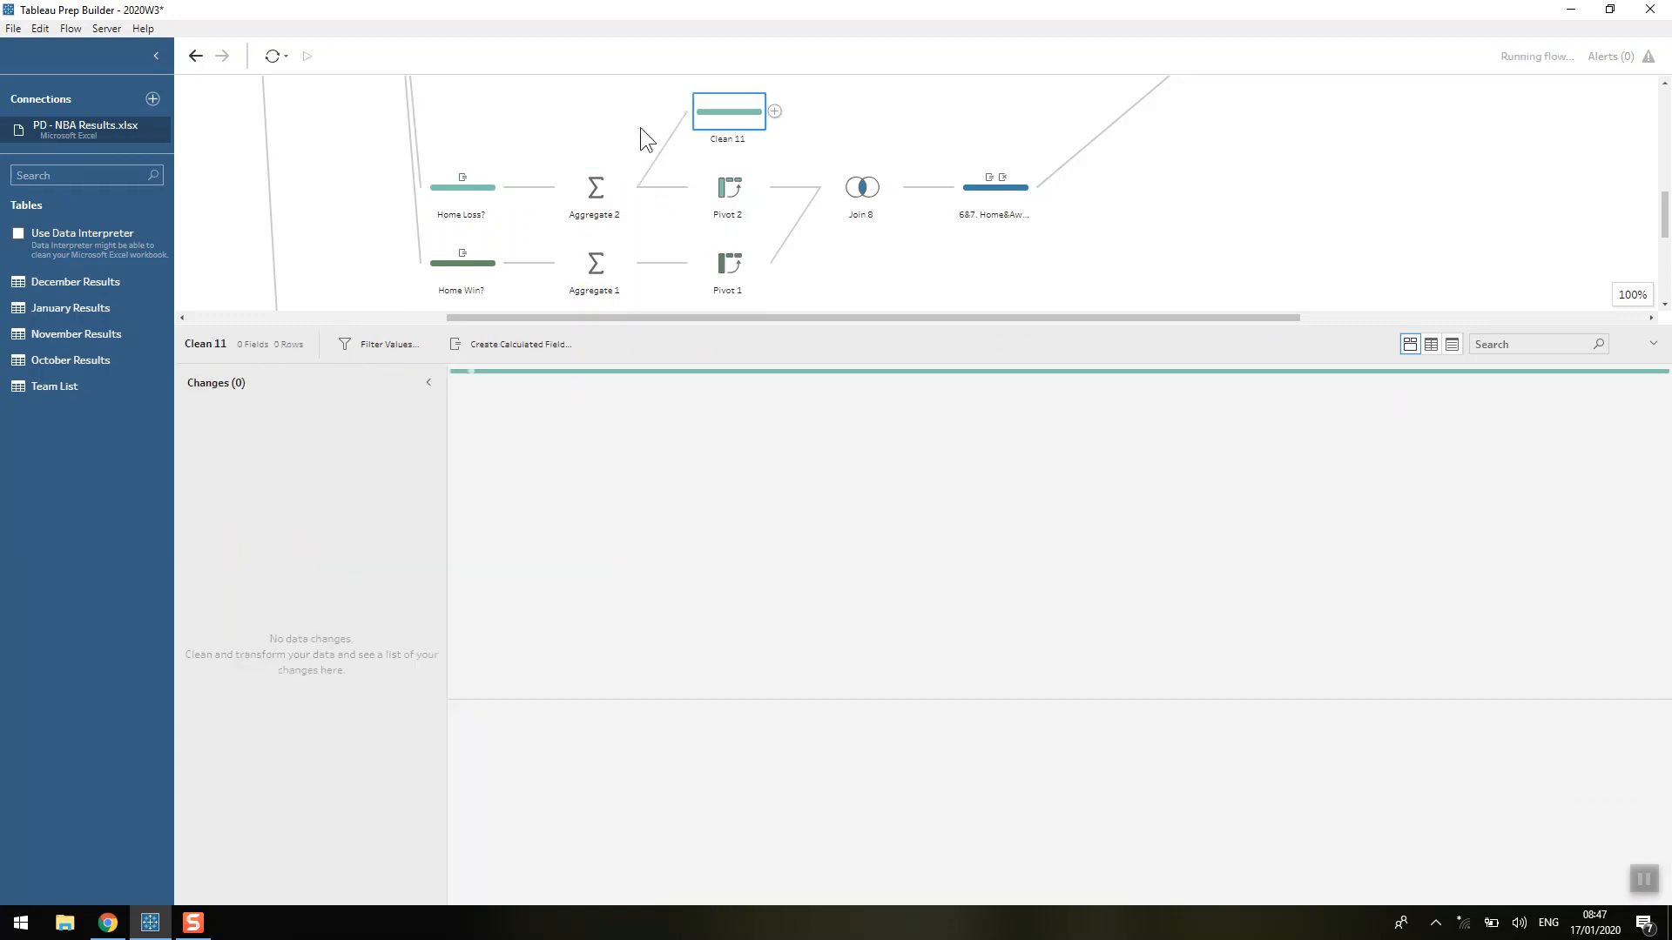
Highlight the Atlanta Hawks' loss records in the branch off Aggregate 2, and add a clean step branching from Pivot 2.
{"action": "left_click", "coordinate": [834, 474]}
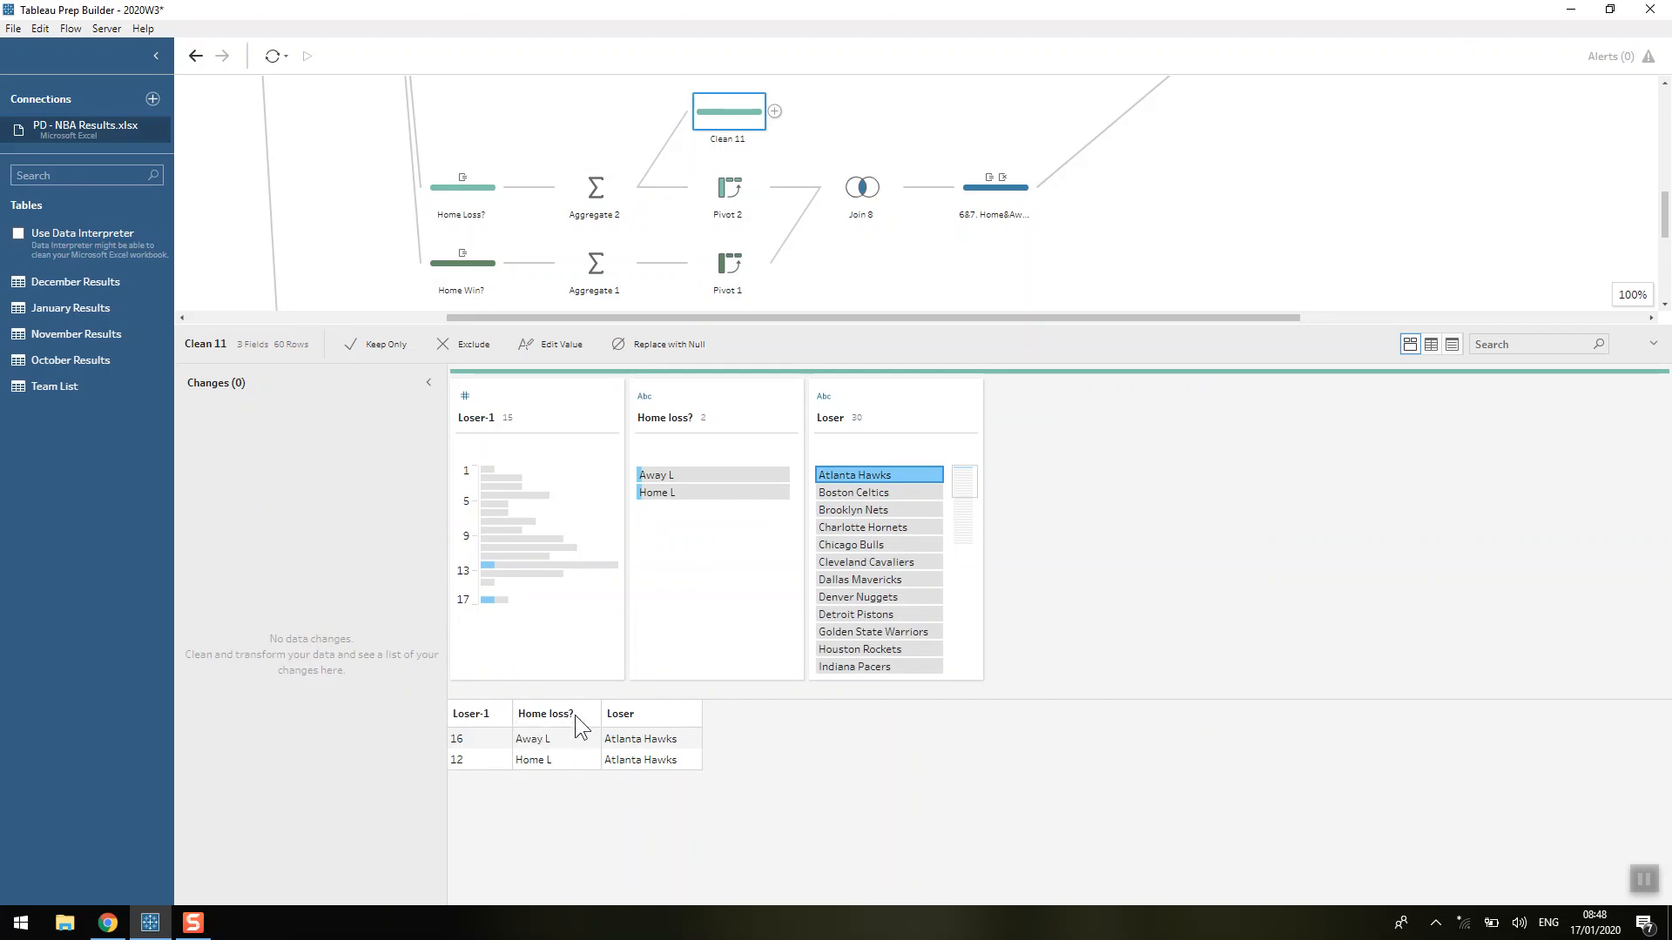
{"action": "left_click", "coordinate": [722, 194]}
{"action": "left_click", "coordinate": [775, 187]}
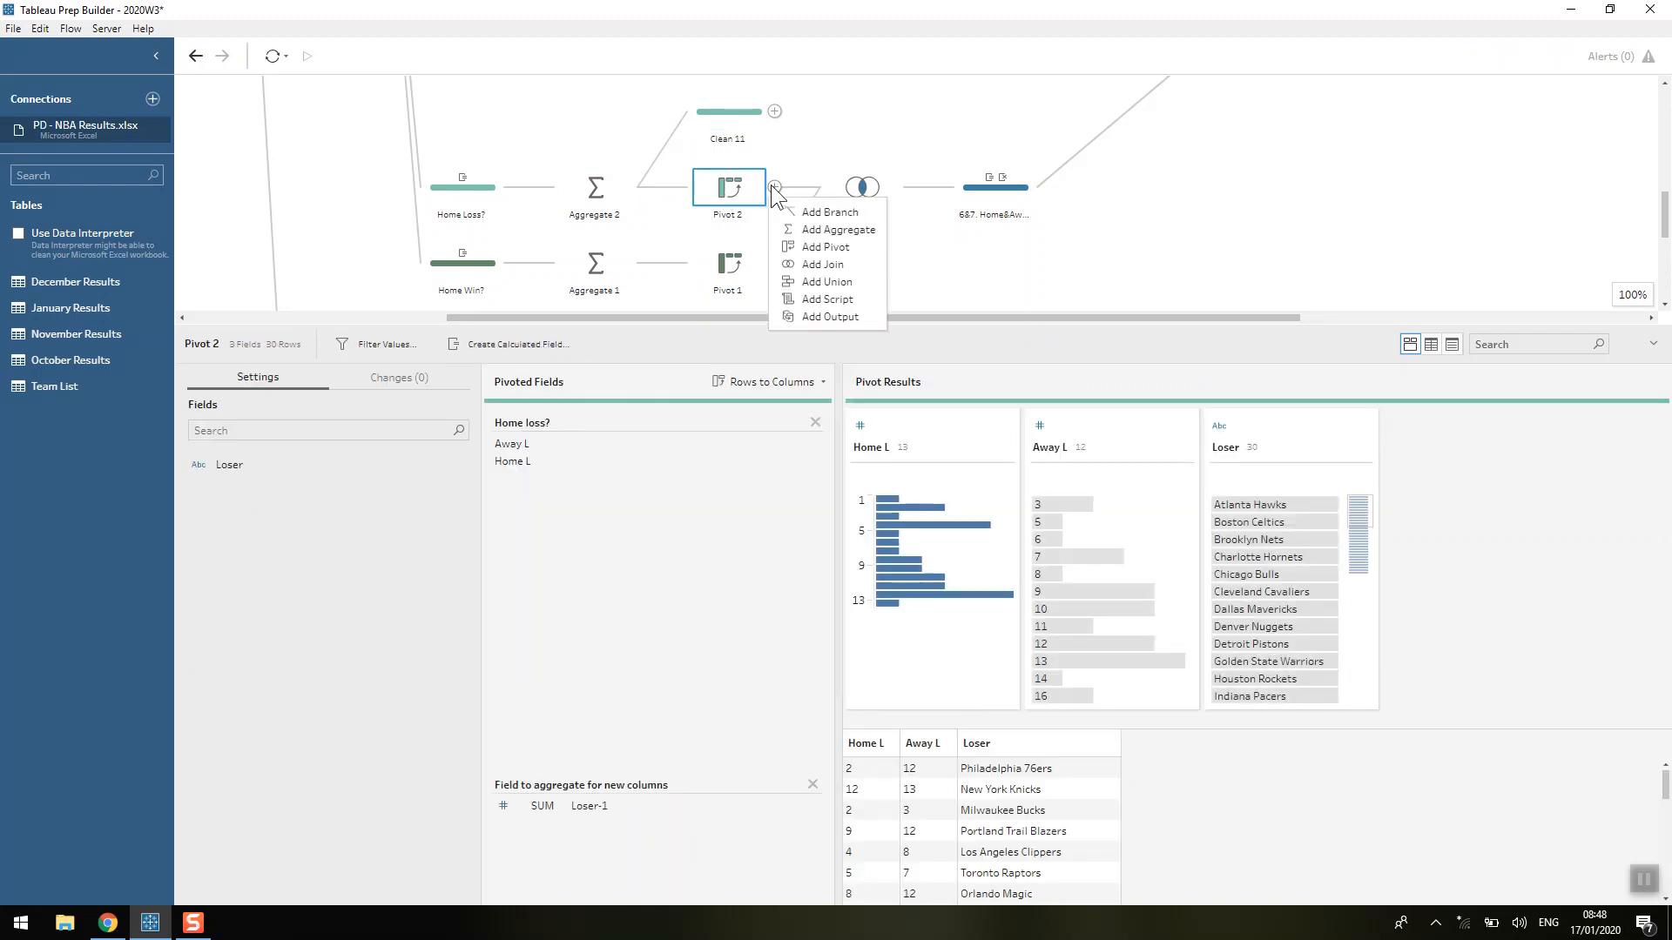
{"action": "left_click", "coordinate": [812, 212]}
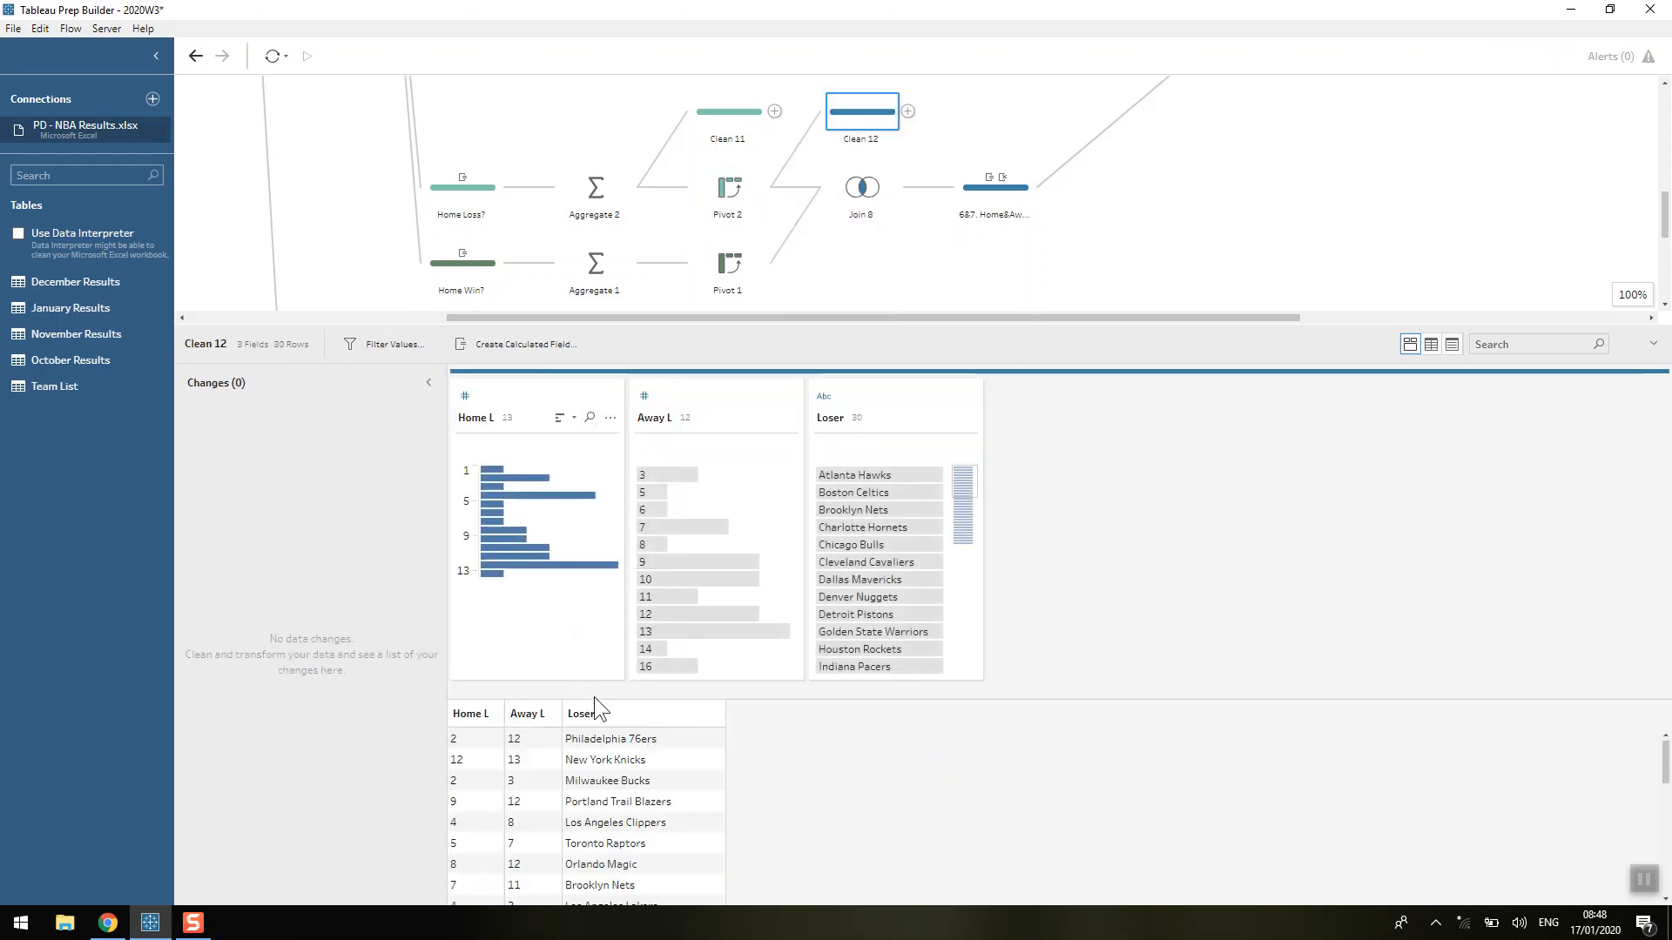
Check the Philadelphia 76ers' pivoted Away L record, and review the calculated field in the Home Win? step.
{"action": "left_click", "coordinate": [609, 743]}
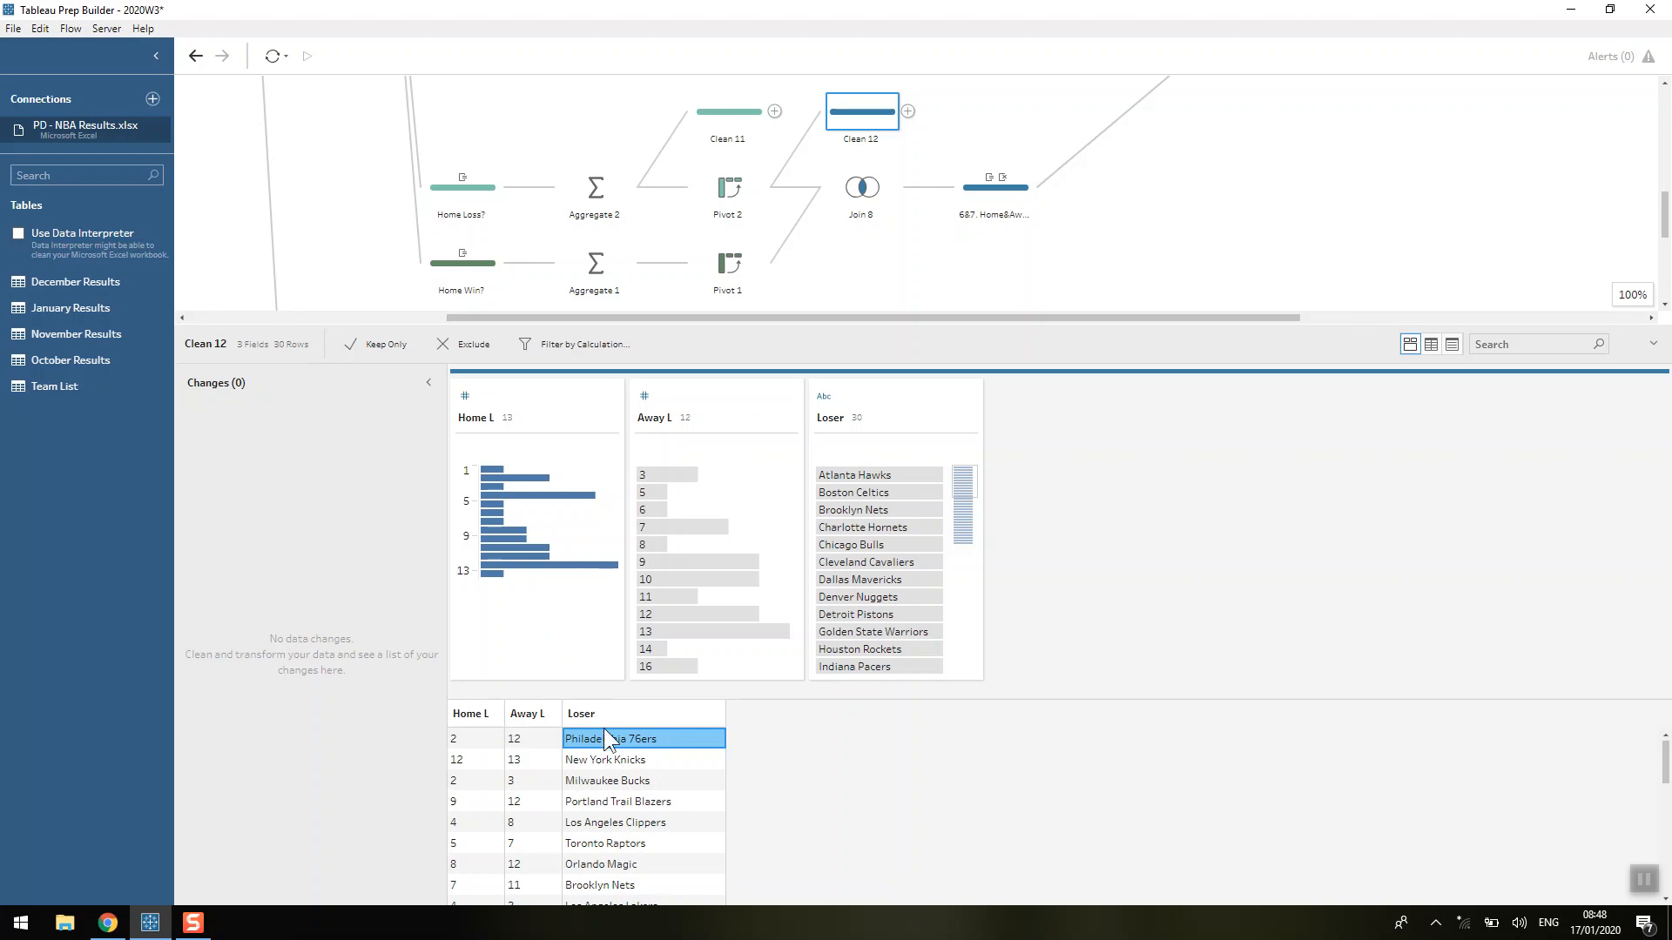
{"action": "left_click", "coordinate": [527, 739]}
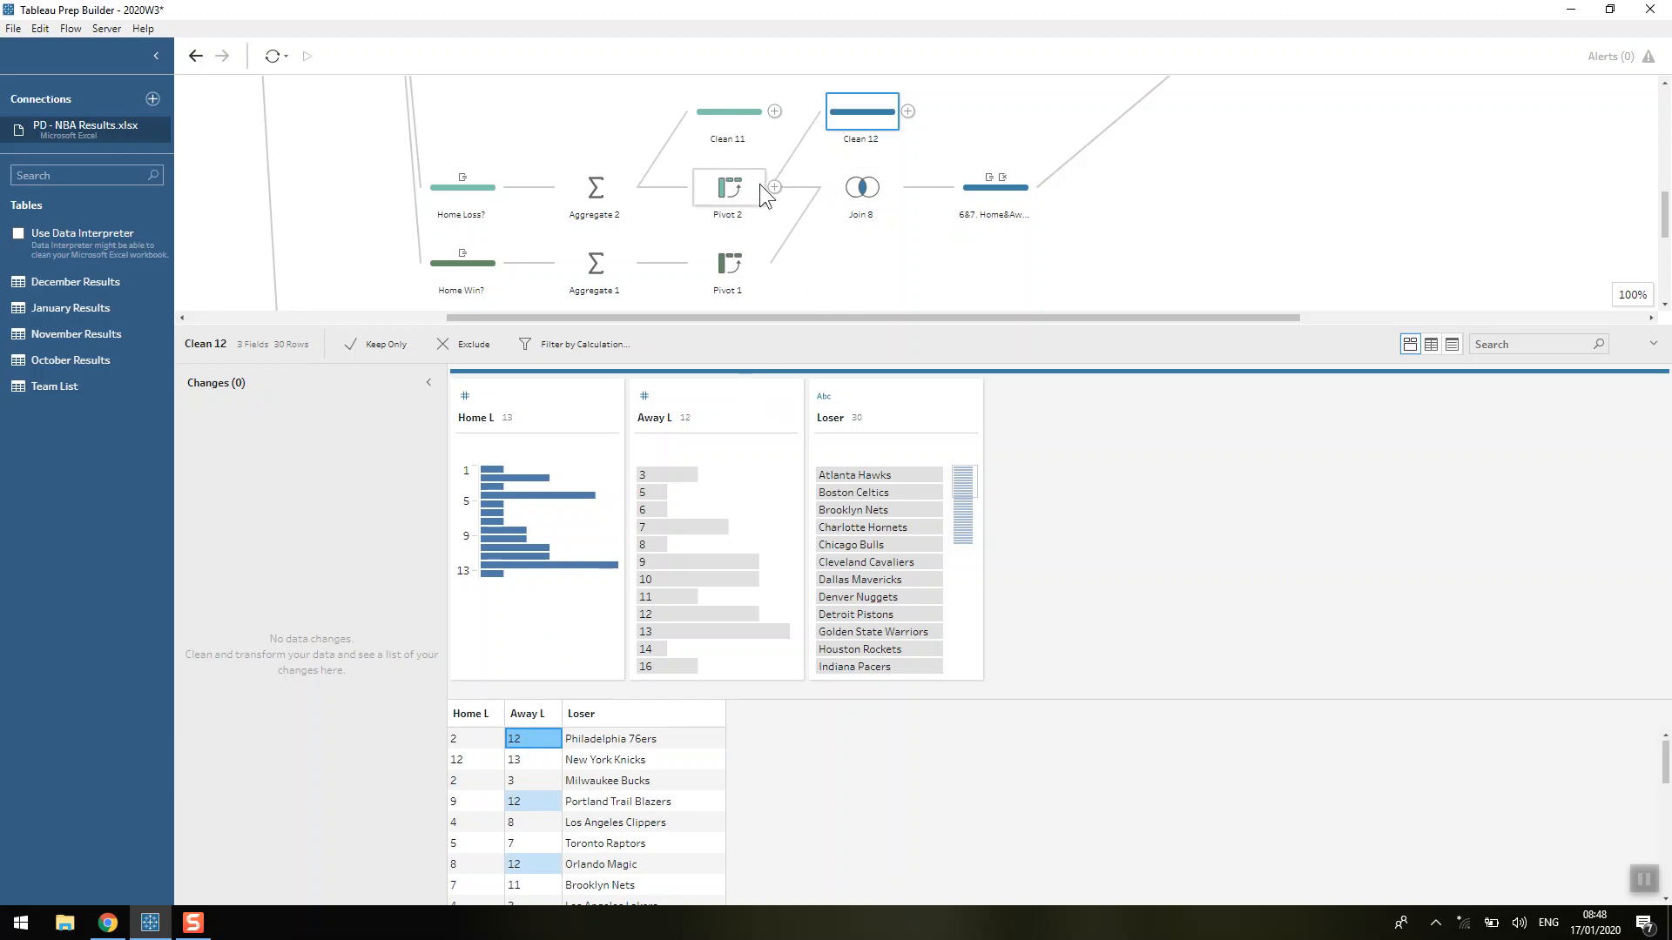
{"action": "left_click", "coordinate": [483, 276]}
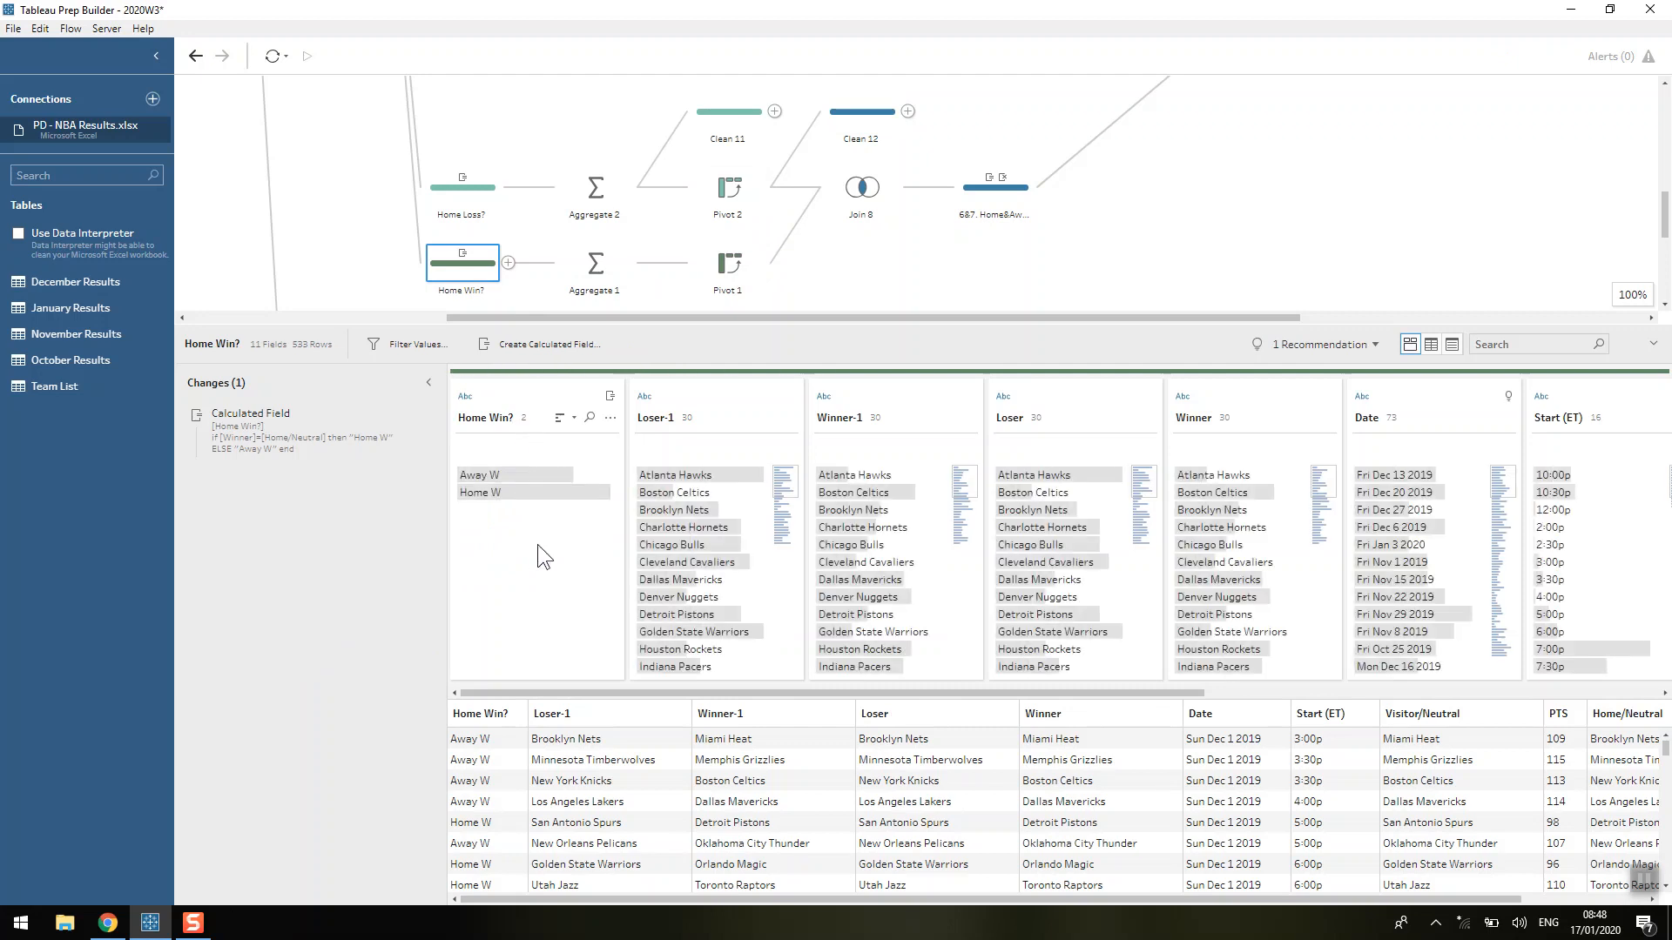
Add a clean step branching from Join 8 and highlight the Atlanta Hawks' joined home and away records in it.
{"action": "left_click", "coordinate": [869, 187]}
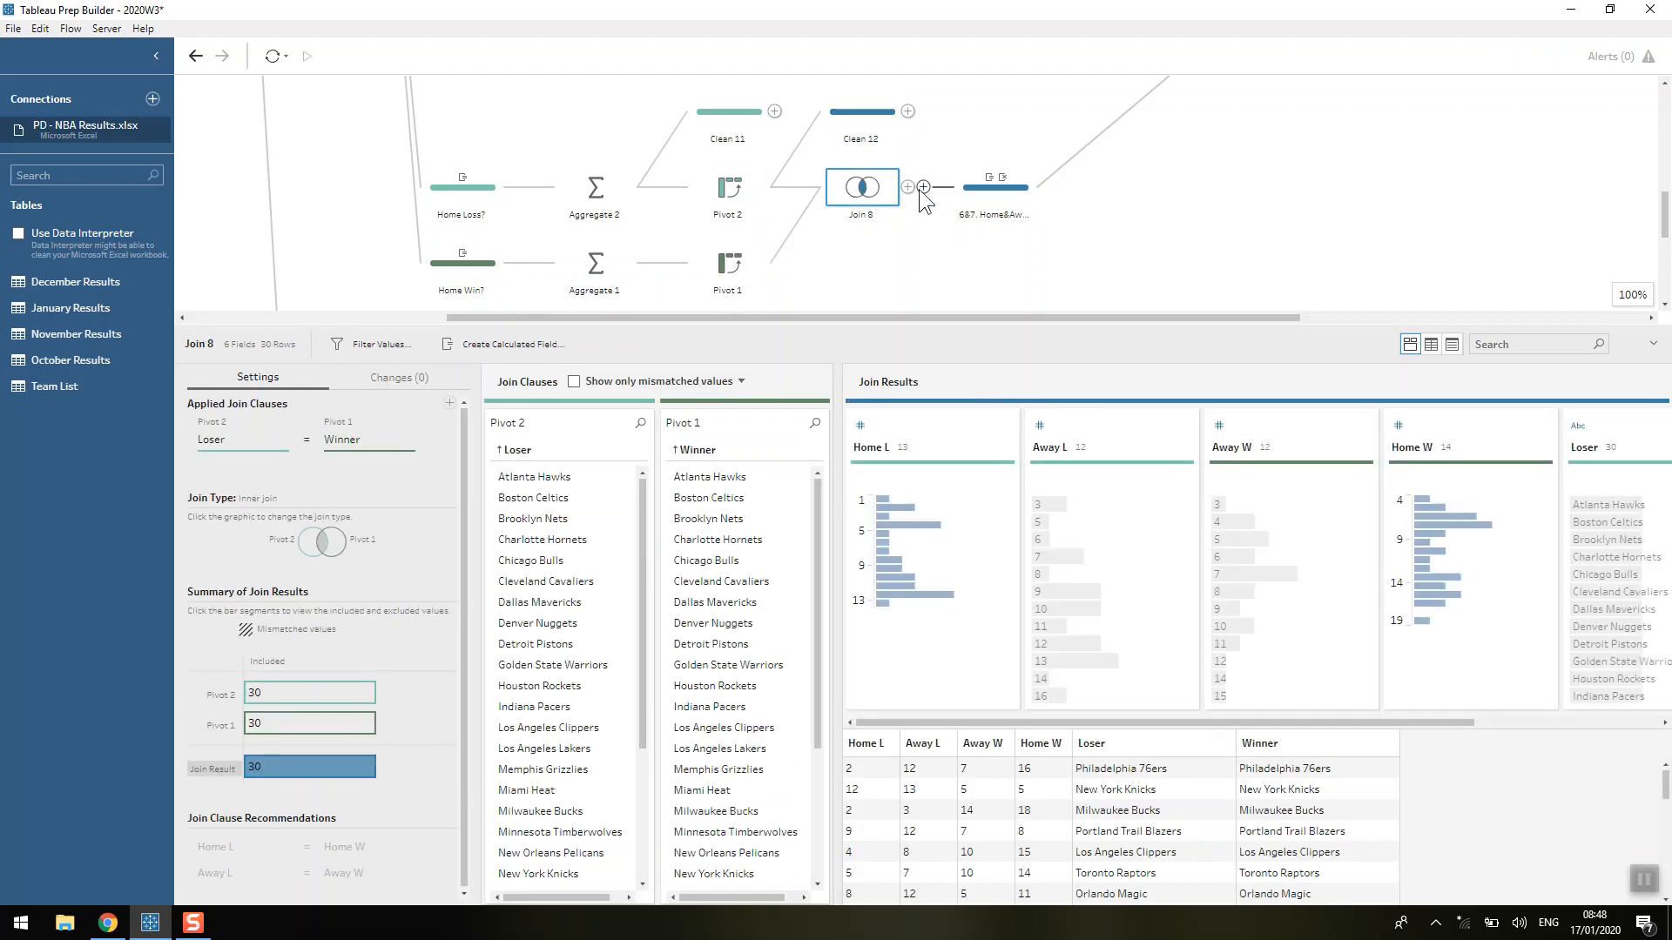
{"action": "left_click", "coordinate": [908, 187]}
{"action": "left_click", "coordinate": [933, 200]}
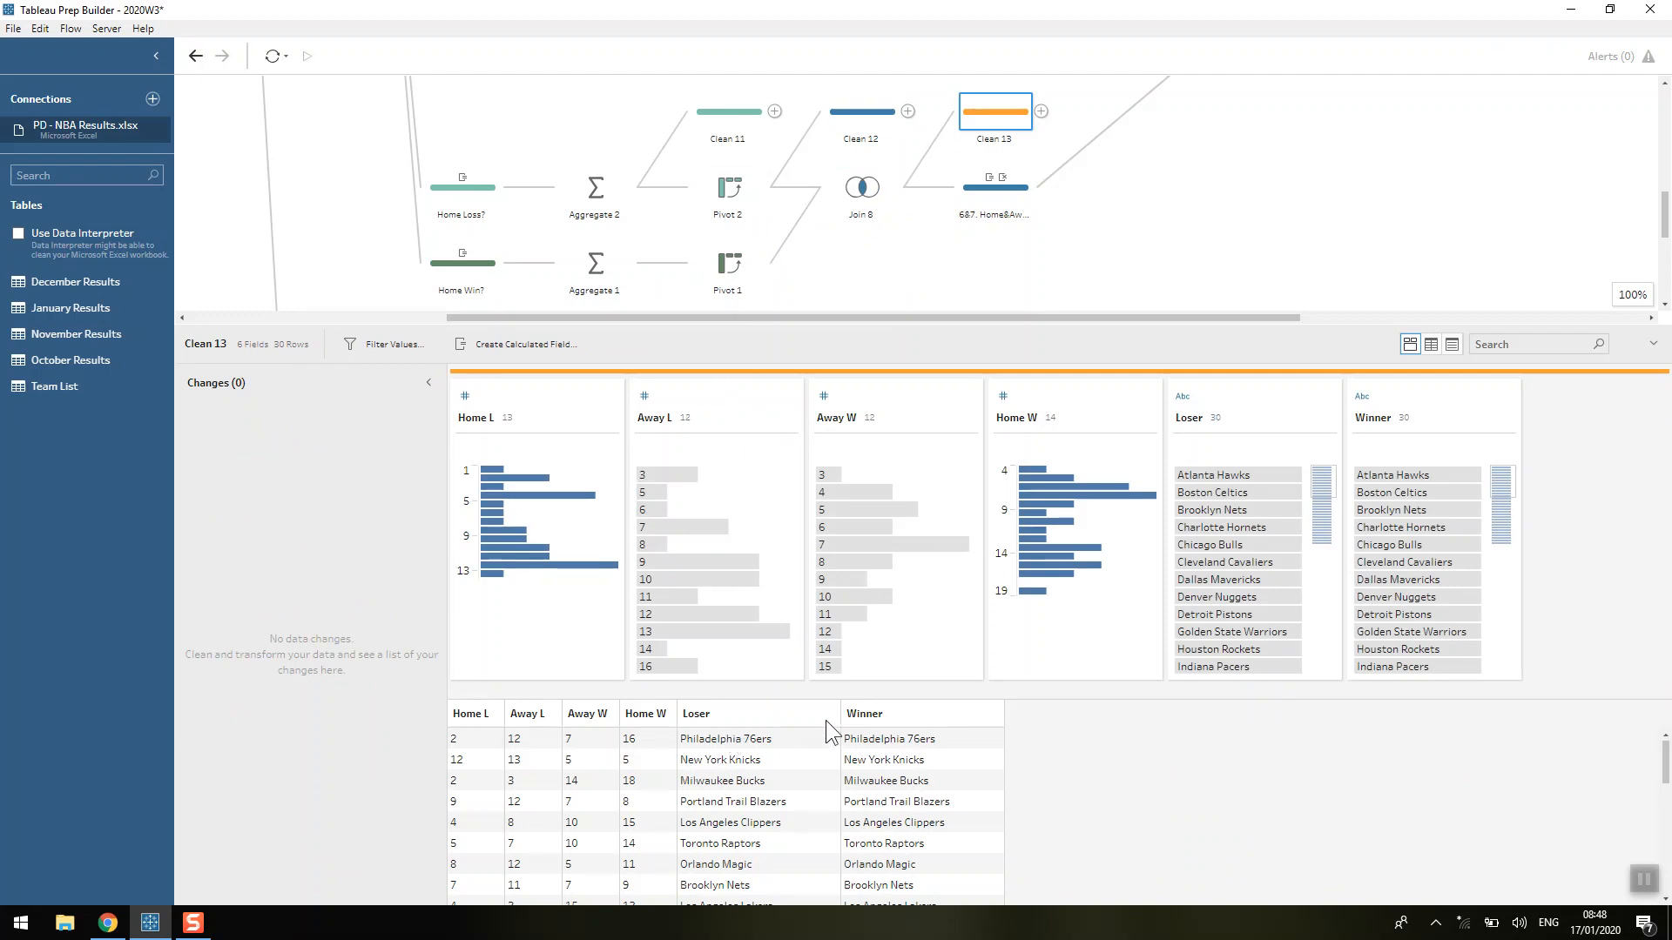
{"action": "left_click", "coordinate": [1262, 475]}
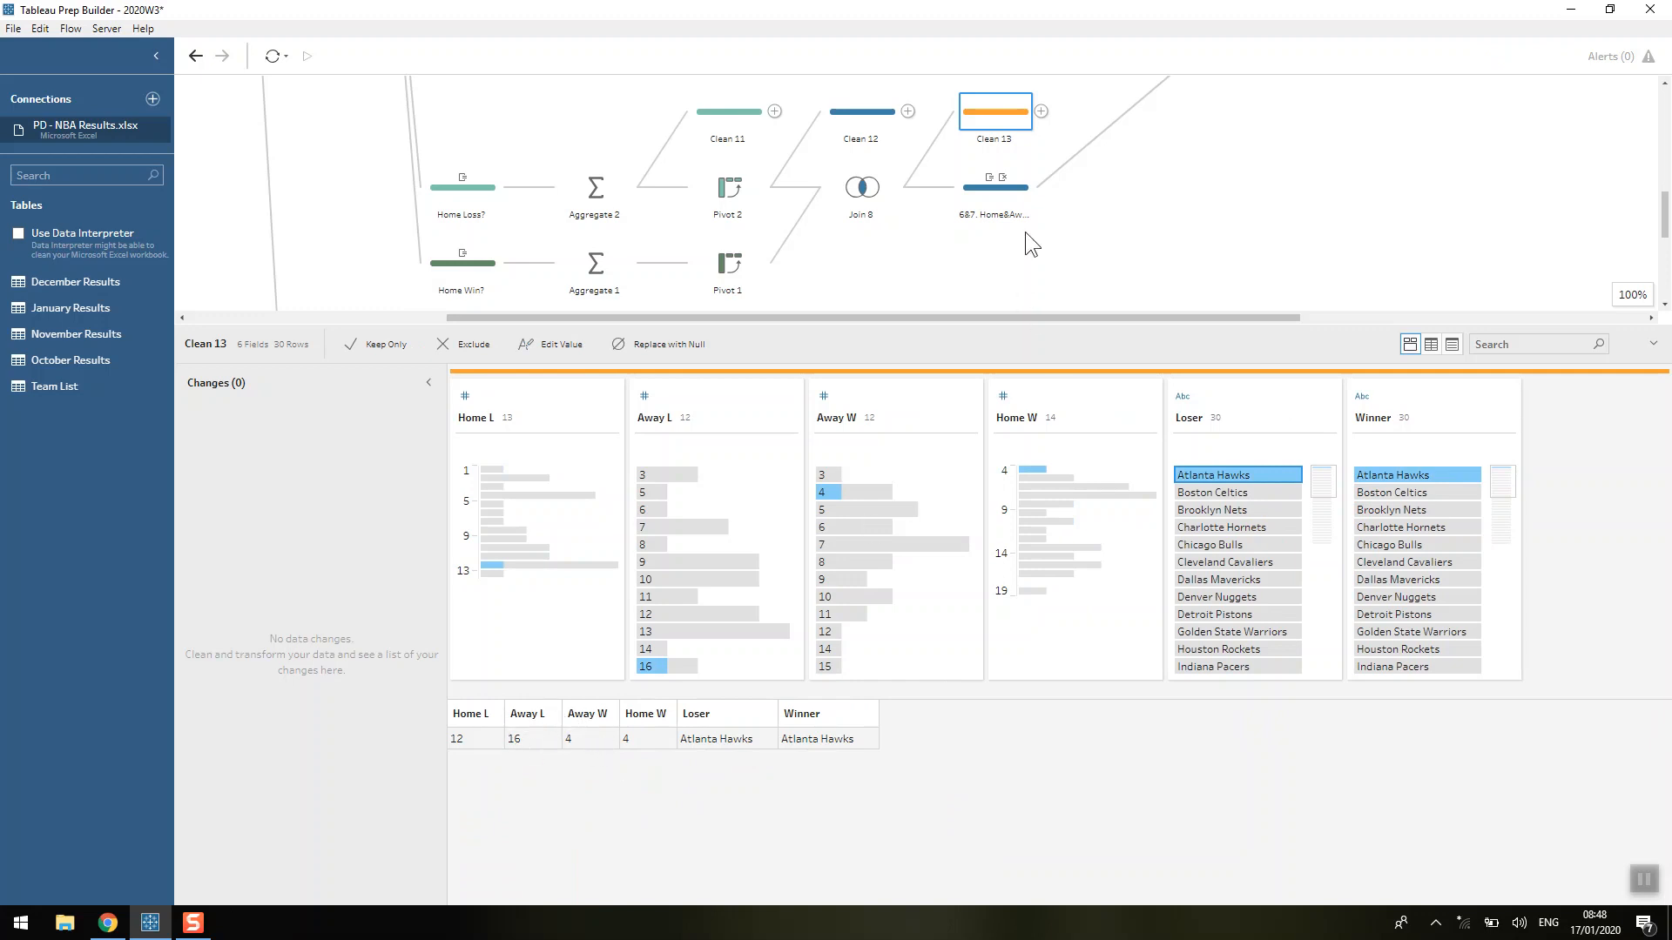
Review the Home and Away calculated fields and the removed fields in the 6&7. Home&Away step alongside its profile data.
{"action": "left_click", "coordinate": [997, 196]}
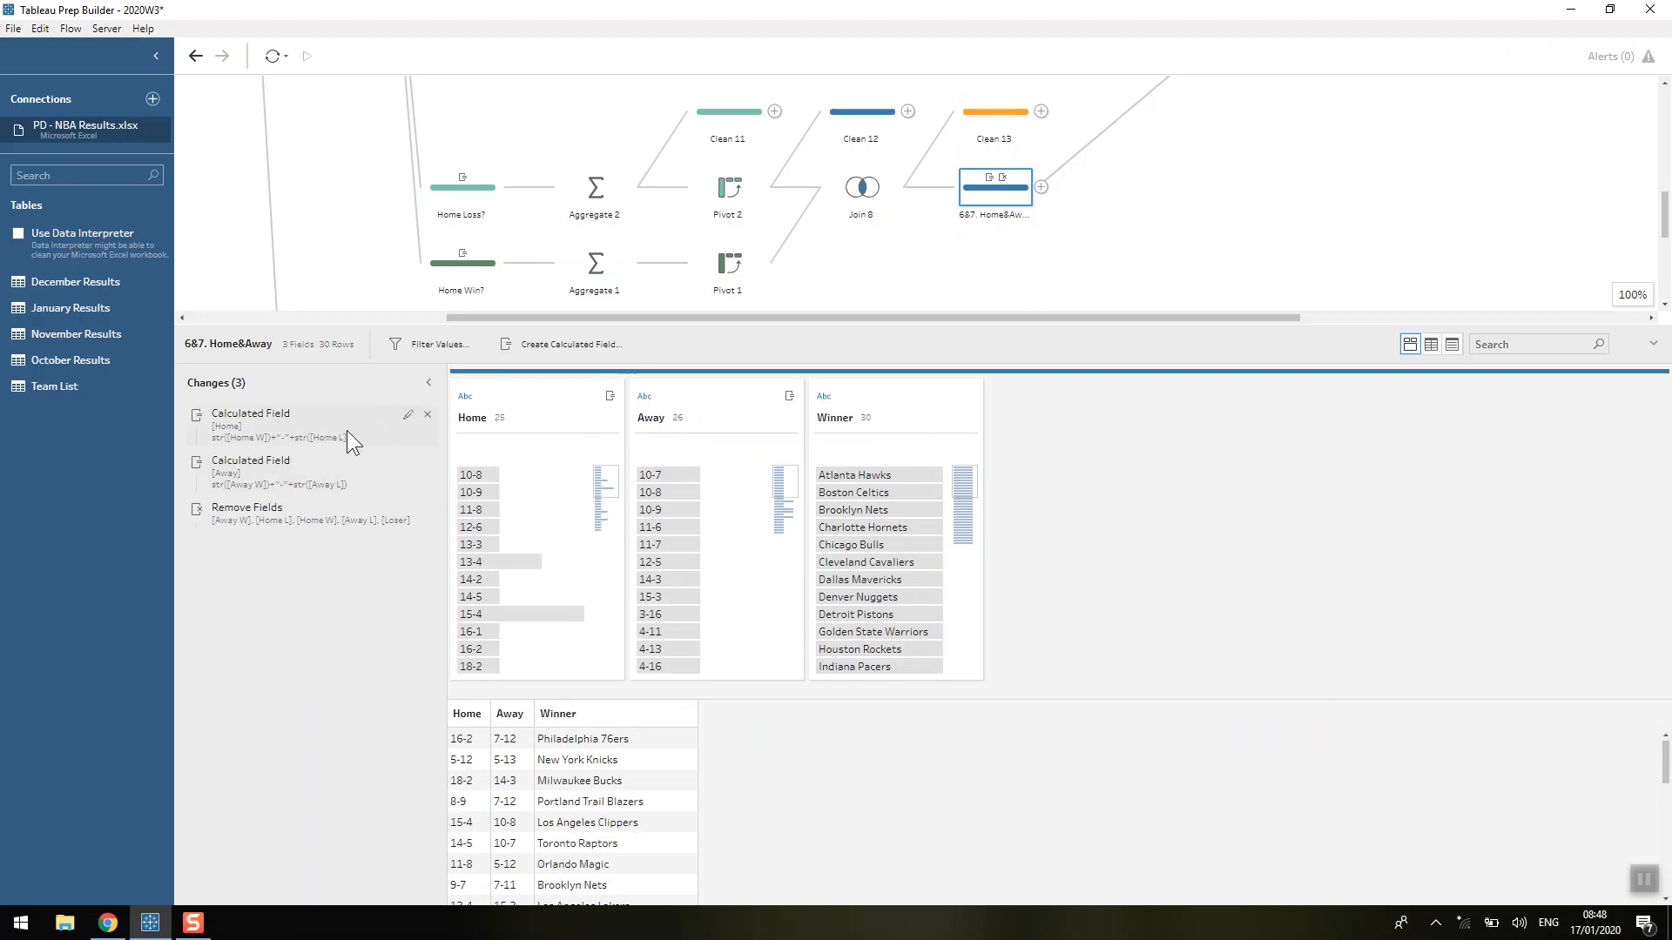
{"action": "scroll", "coordinate": [1077, 214], "scroll_direction": "up", "scroll_amount": 3}
{"action": "scroll", "coordinate": [1150, 261], "scroll_direction": "down", "scroll_amount": 2}
{"action": "scroll", "coordinate": [1100, 244], "scroll_direction": "down", "scroll_amount": 1}
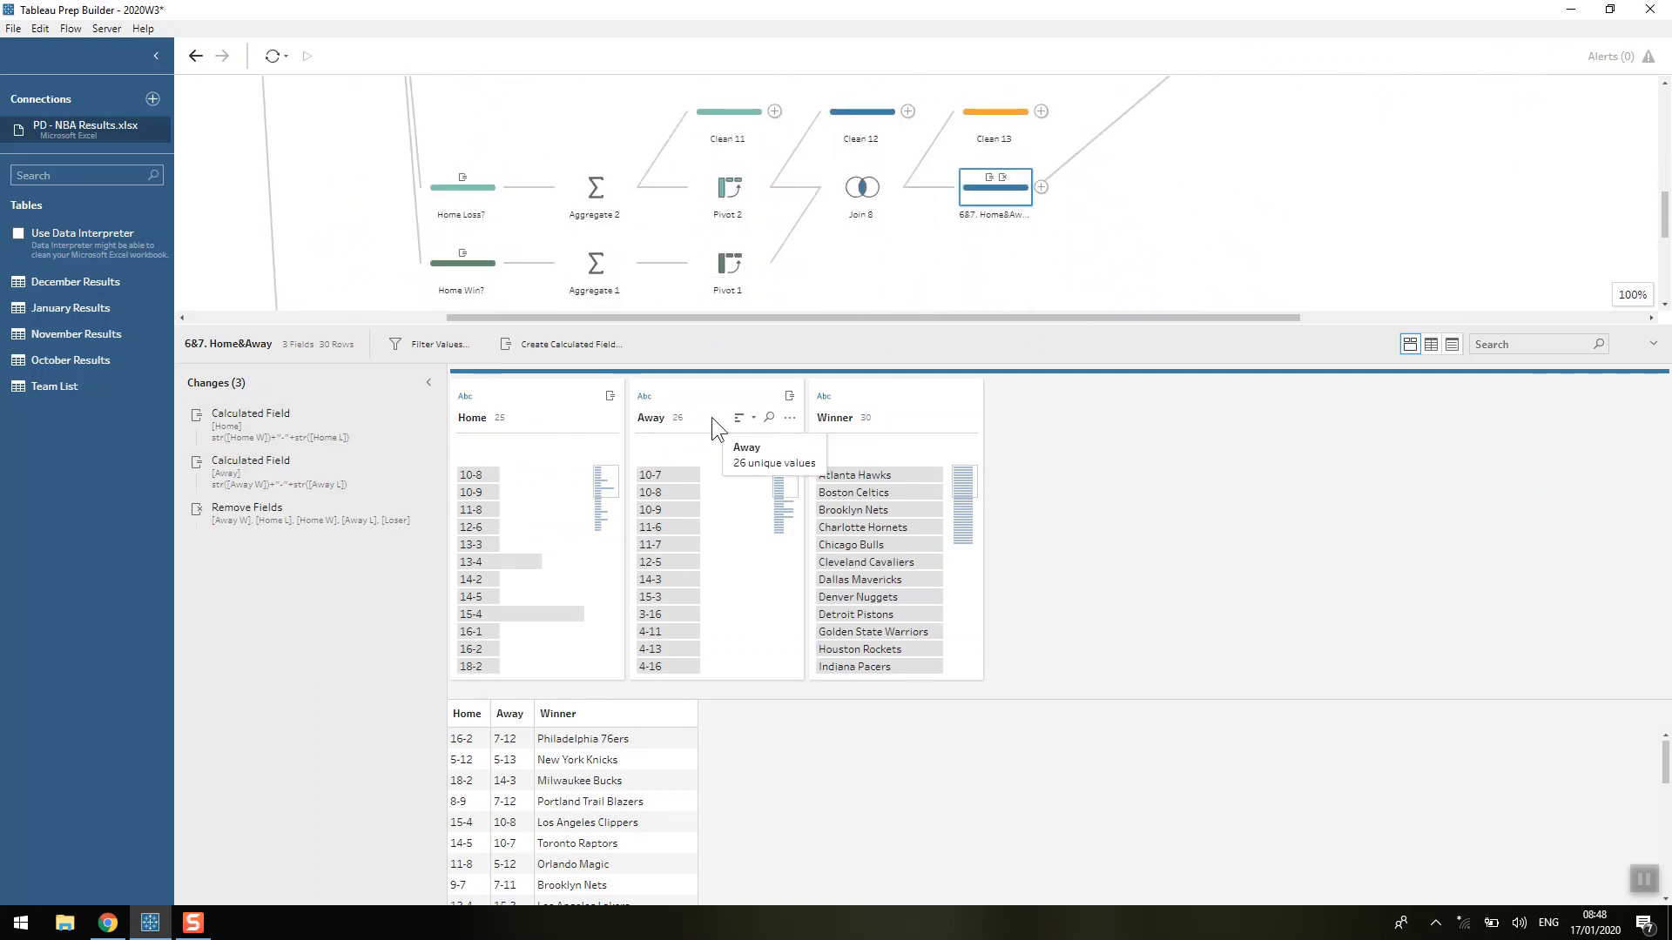